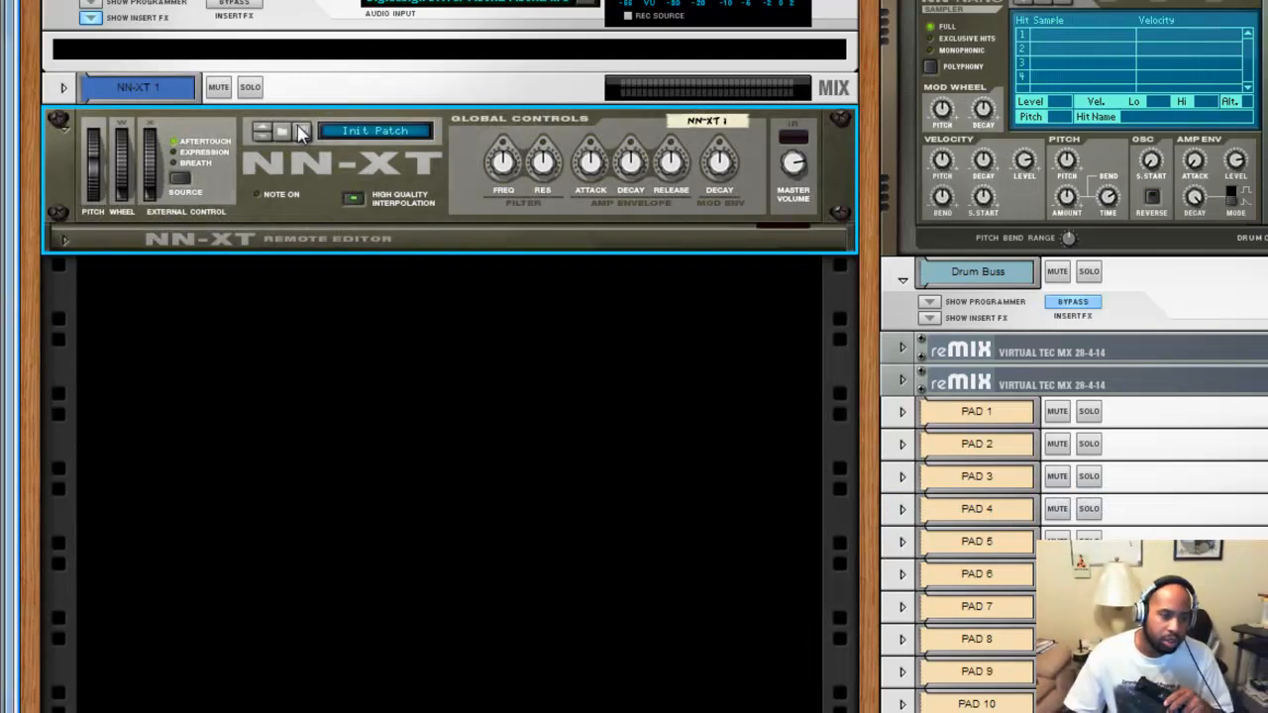
# - Load the Grtch P Rockit Kit patch into the NN-XT and raise its master volume
pyautogui.click(302, 132)
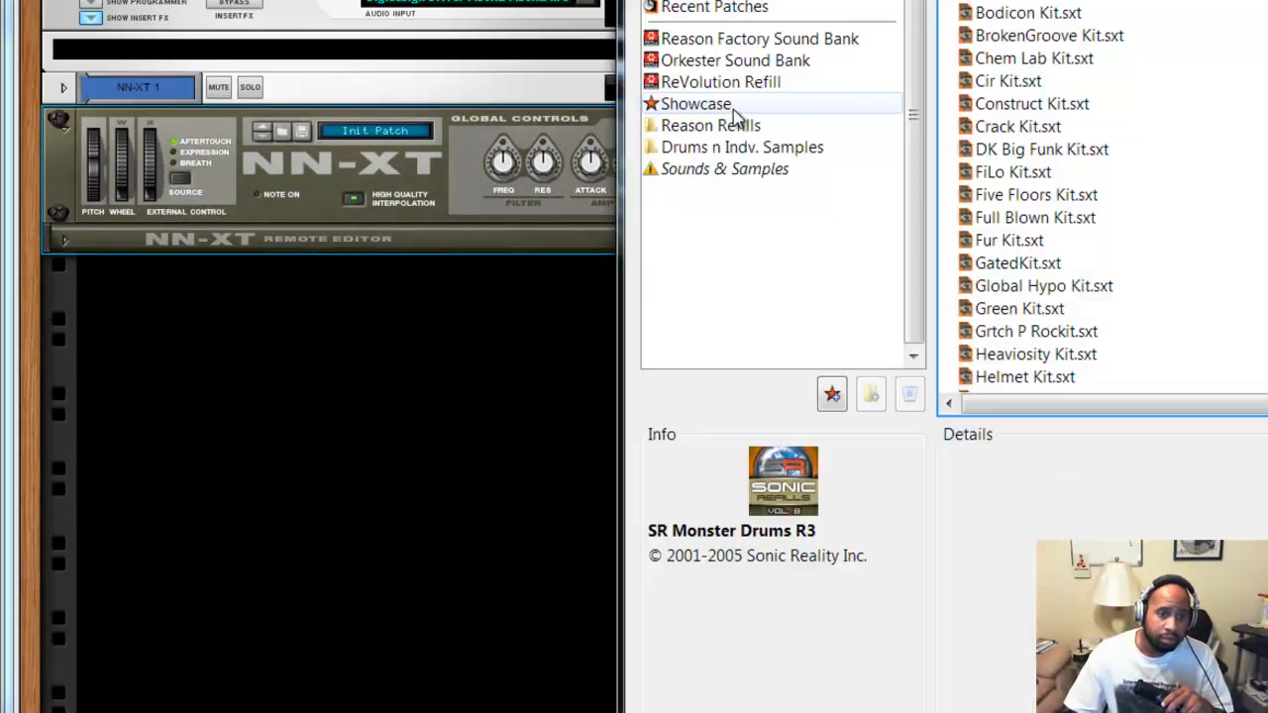
pyautogui.click(1030, 331)
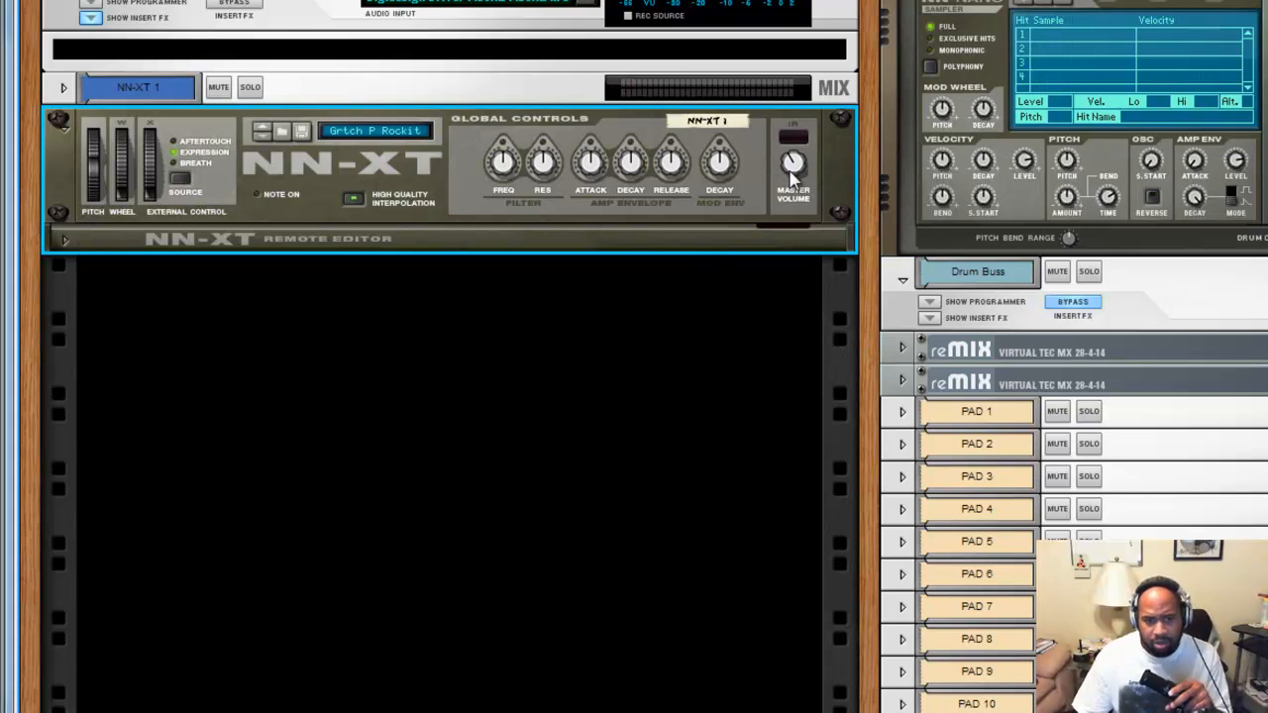
pyautogui.moveTo(792, 176)
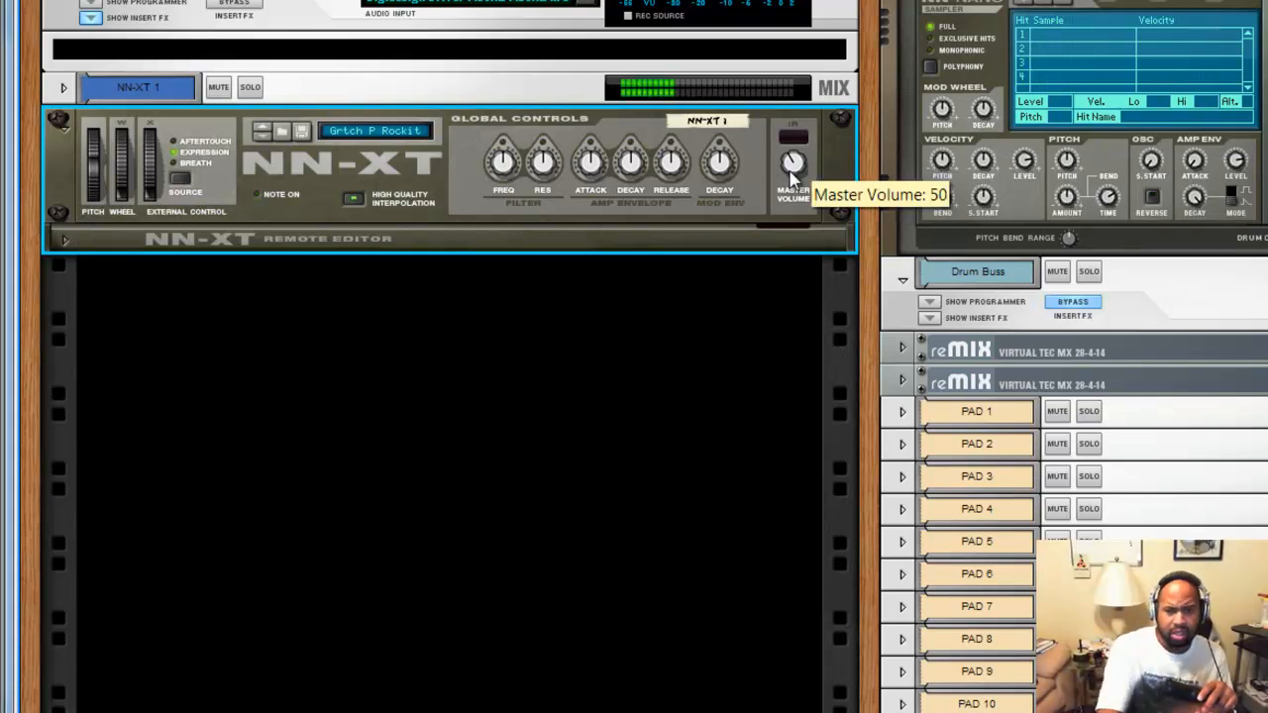
pyautogui.moveTo(793, 177); pyautogui.dragTo(793, 109)
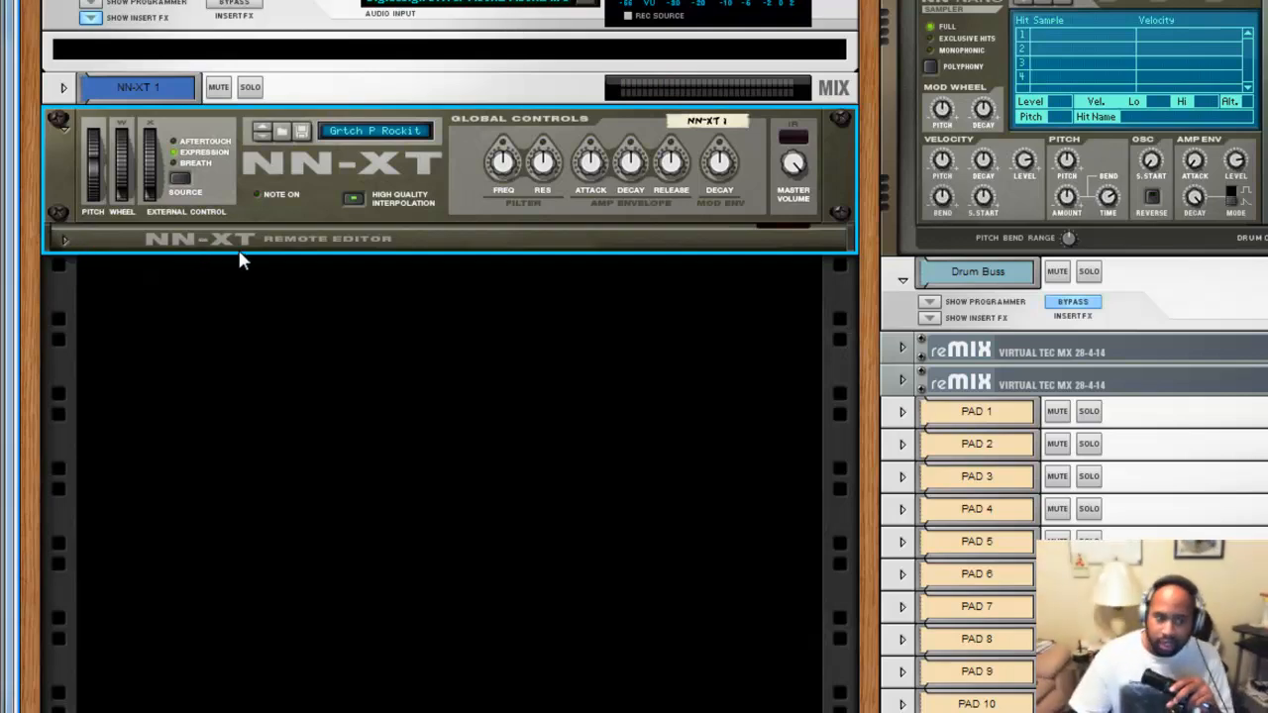
# - Expand the NN-XT remote editor and enable Select Zone via MIDI
pyautogui.click(66, 242)
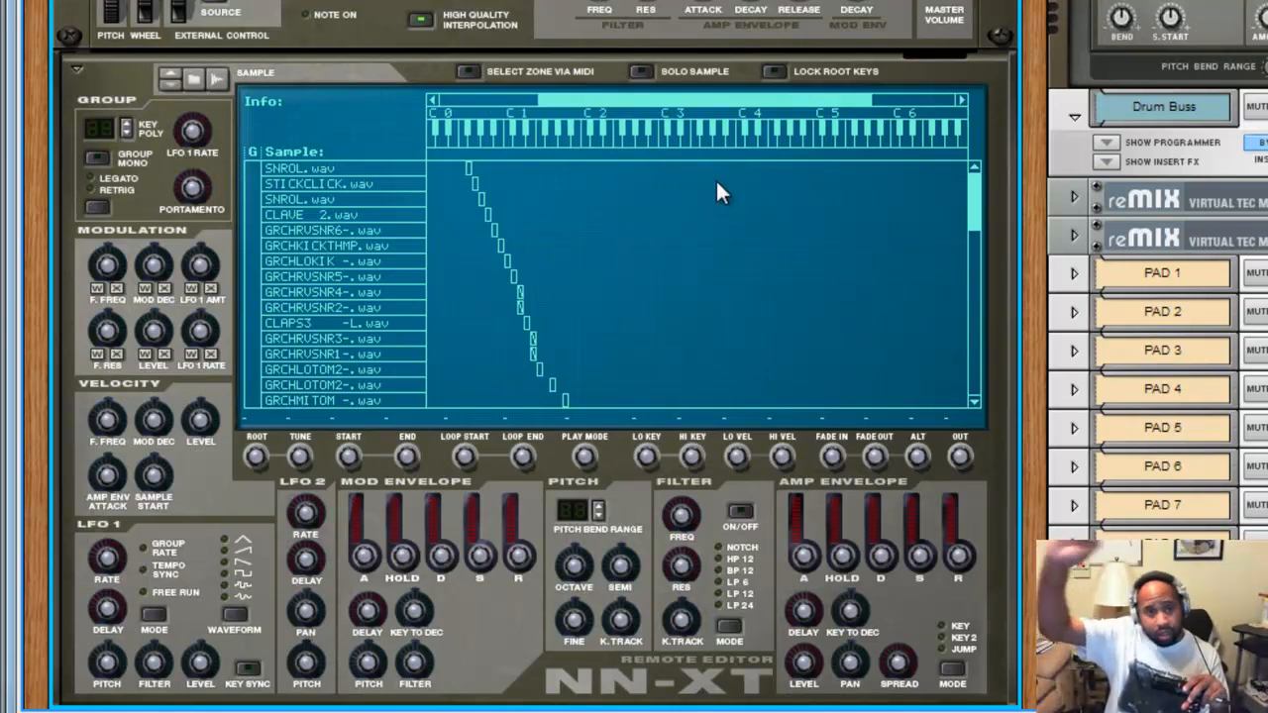
pyautogui.click(469, 73)
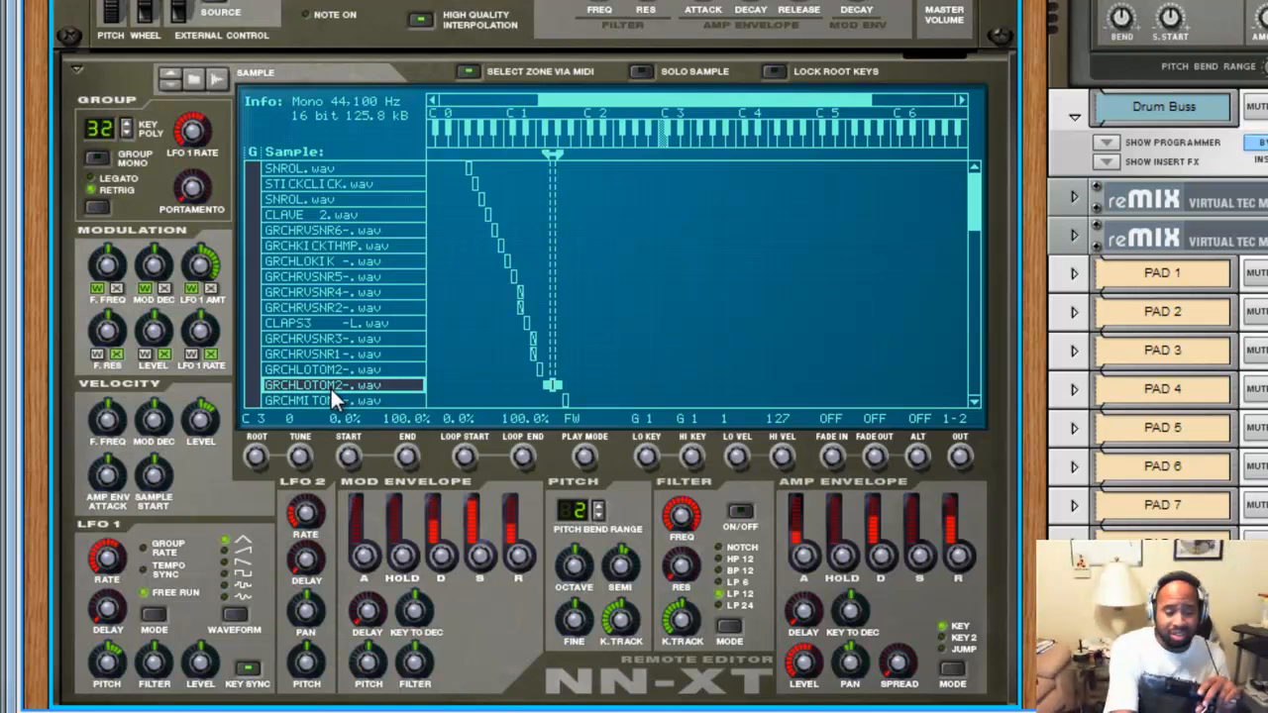
# - Step upward through the sample zones from the lower GRCHLOTOM2 to GRCHRVSNR1 and clear the zone selection
pyautogui.press('Up')
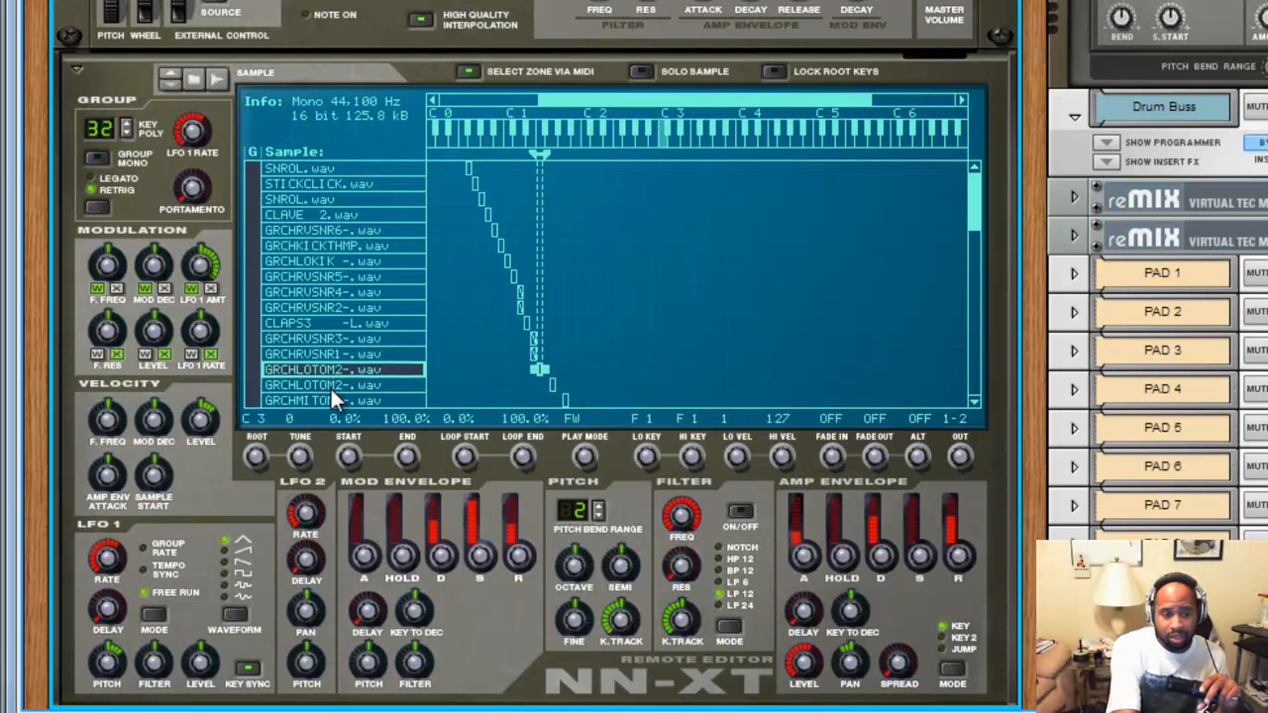
pyautogui.press('Up')
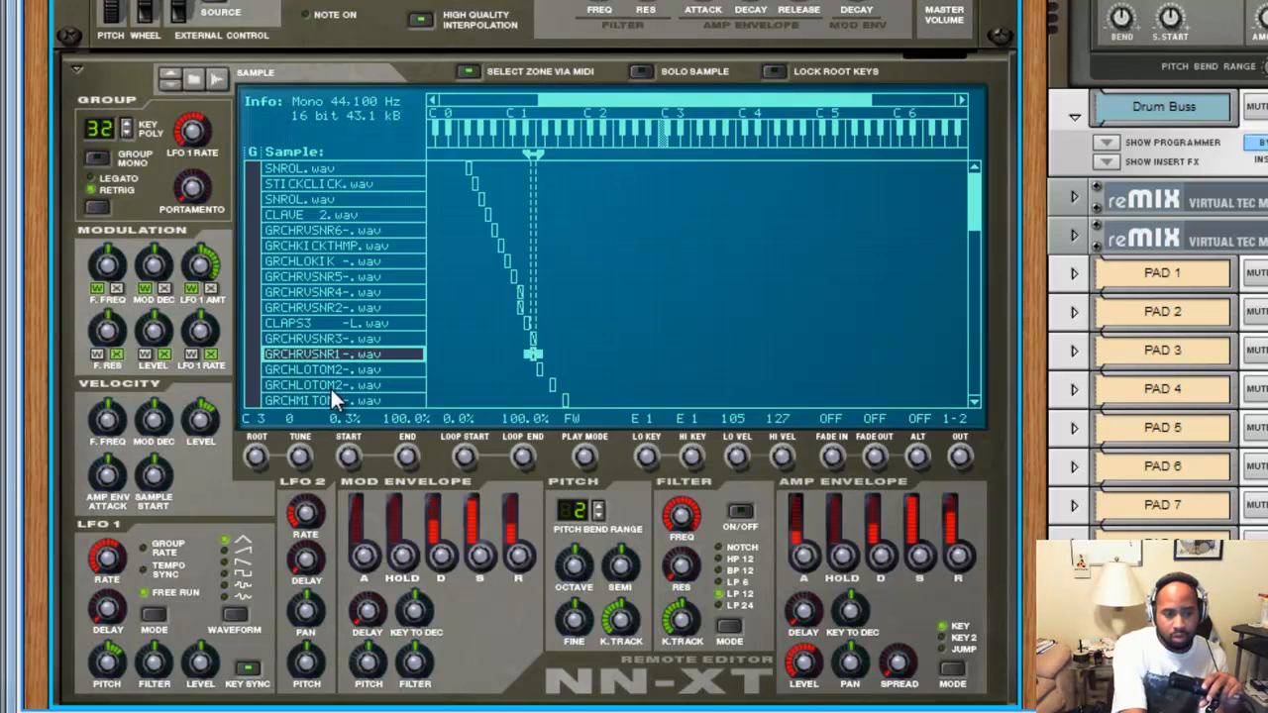
pyautogui.press('Up')
pyautogui.press('Down')
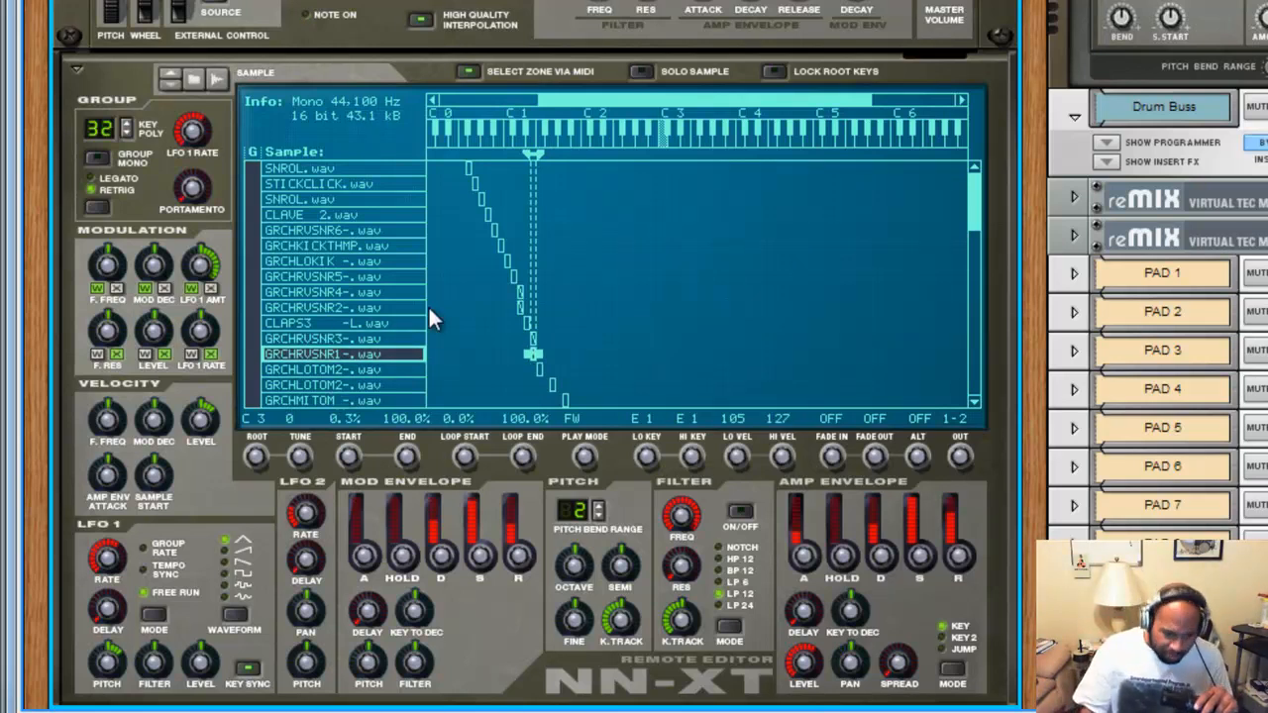
pyautogui.click(610, 289)
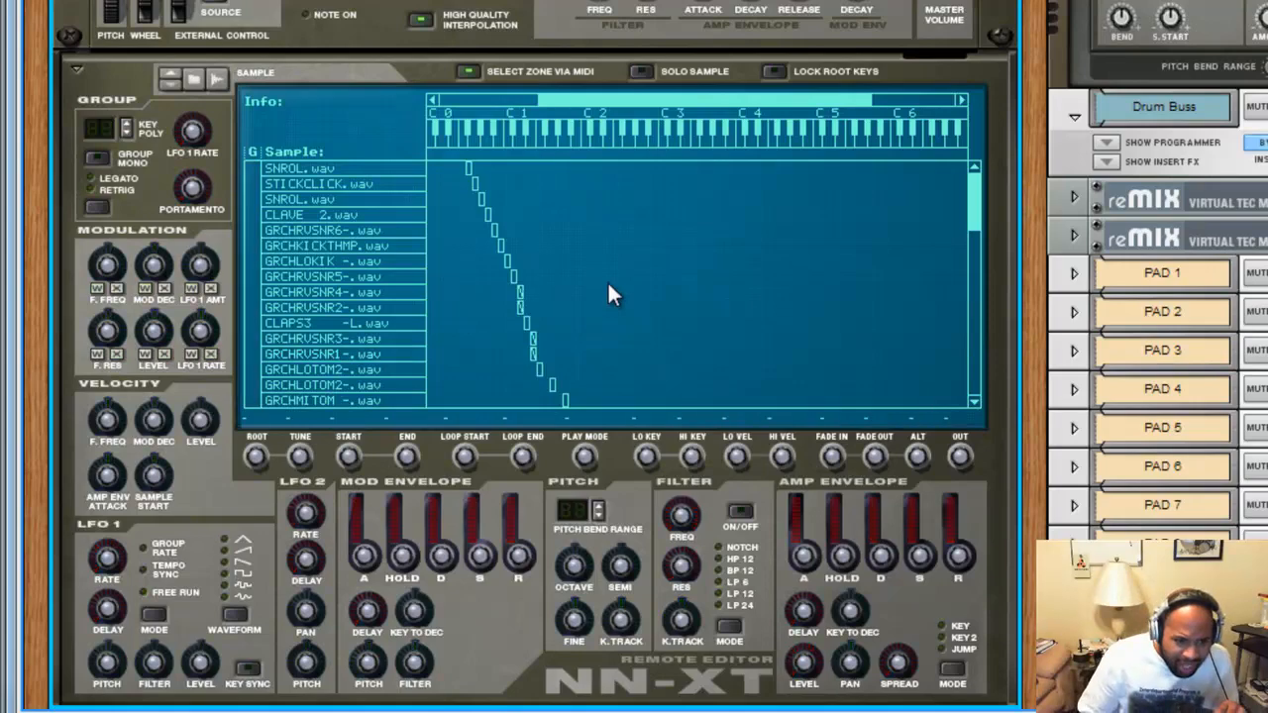
# - Compare the overlapping velocity zones GRCHRVSNR3 and GRCHRVSNR1 on key E1 by selecting them alternately
pyautogui.click(535, 338)
pyautogui.click(534, 353)
pyautogui.click(540, 339)
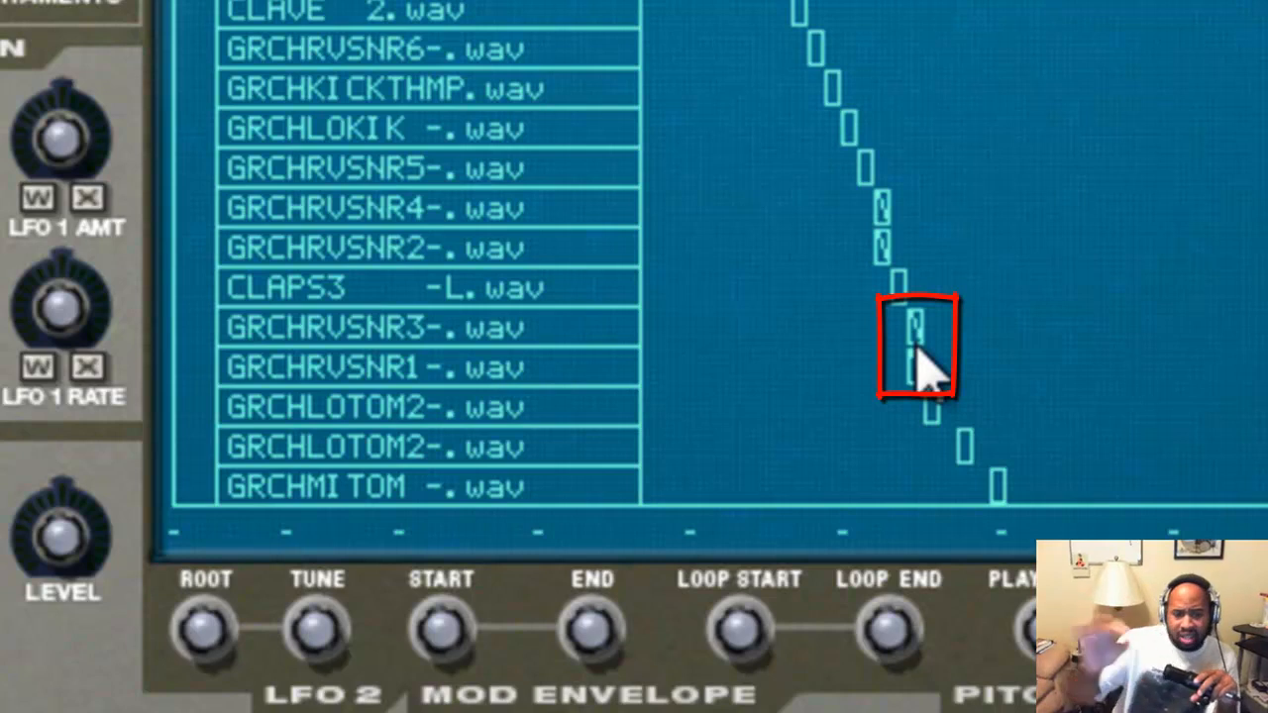
pyautogui.click(918, 348)
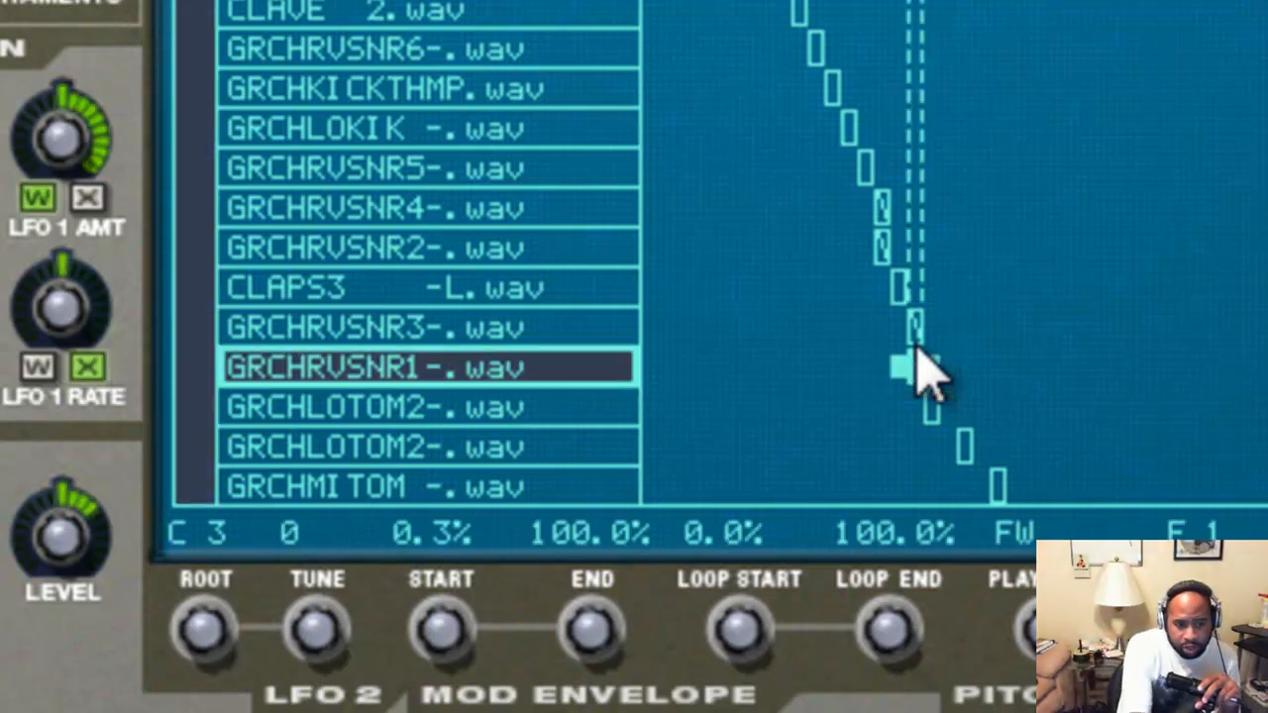
pyautogui.click(918, 345)
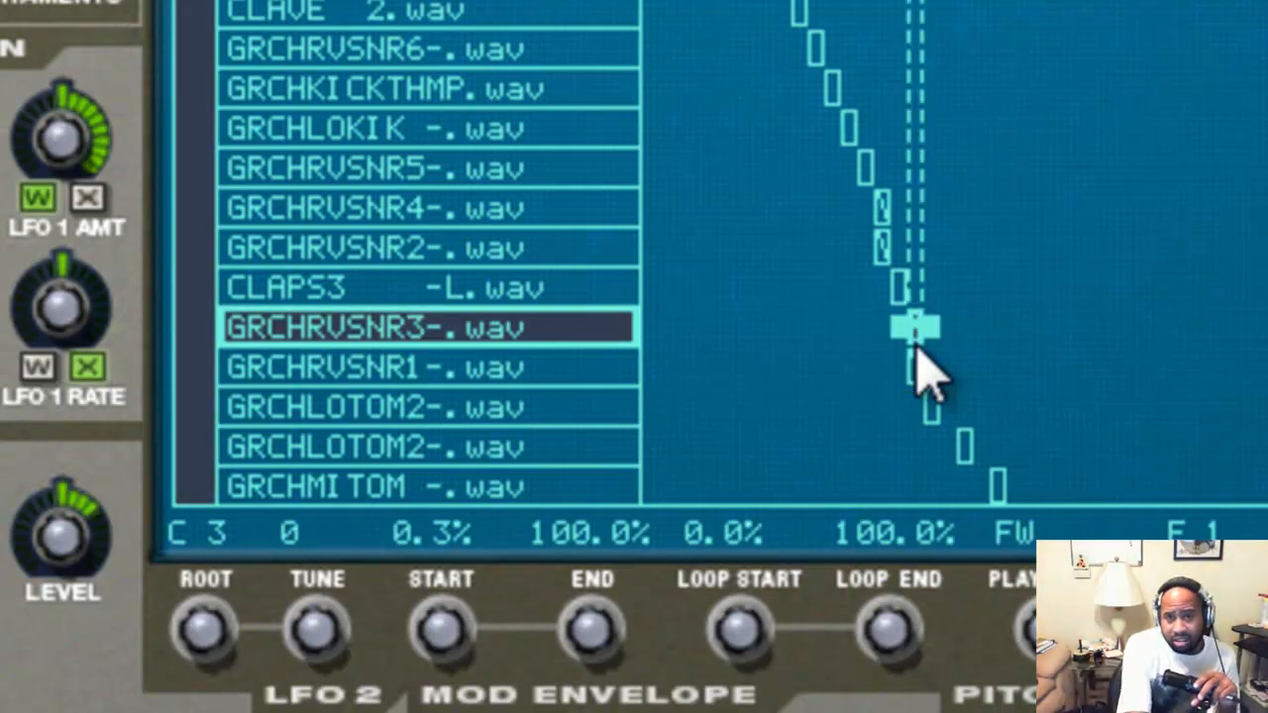
pyautogui.click(917, 349)
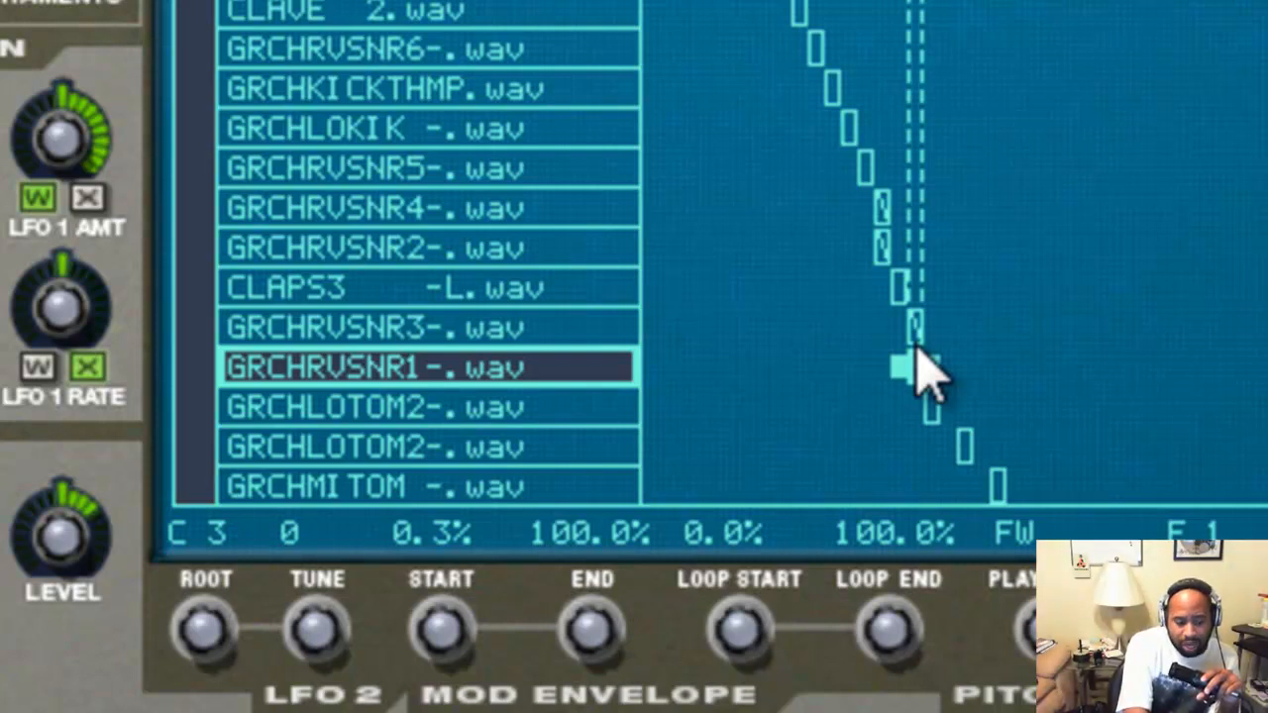
pyautogui.press('Up')
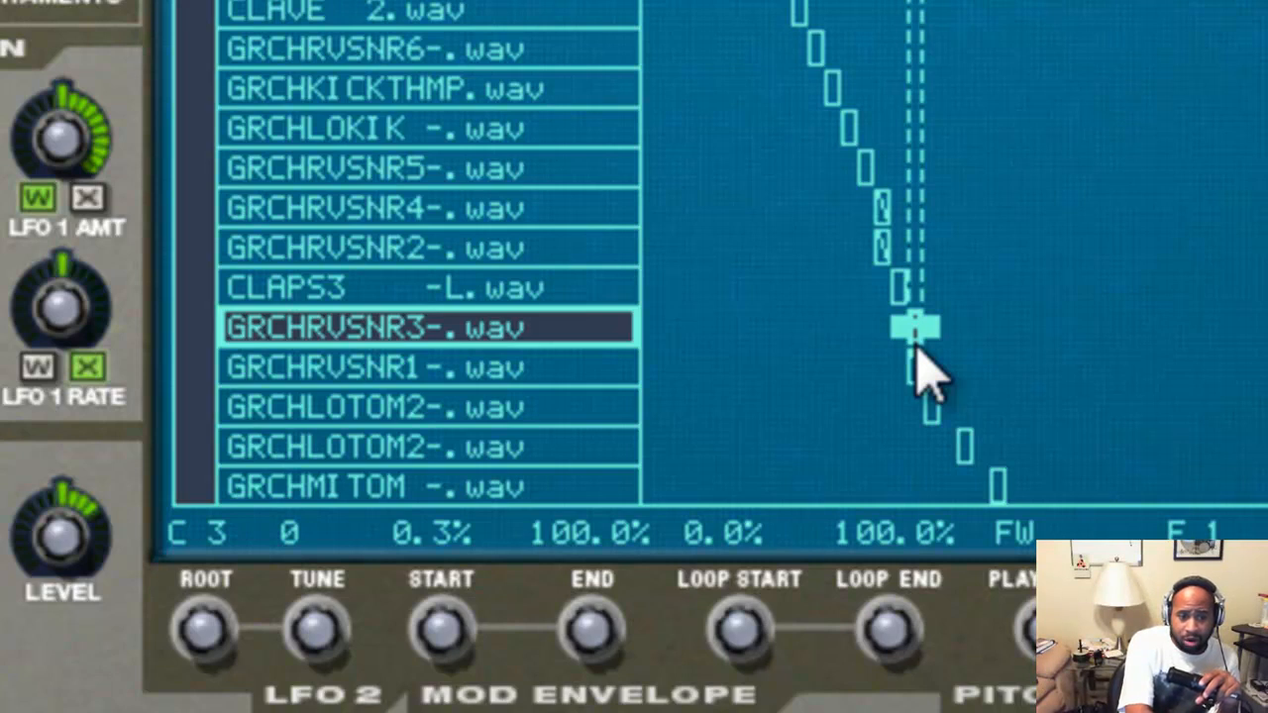
pyautogui.press('Down')
pyautogui.press('Up')
pyautogui.press('Down')
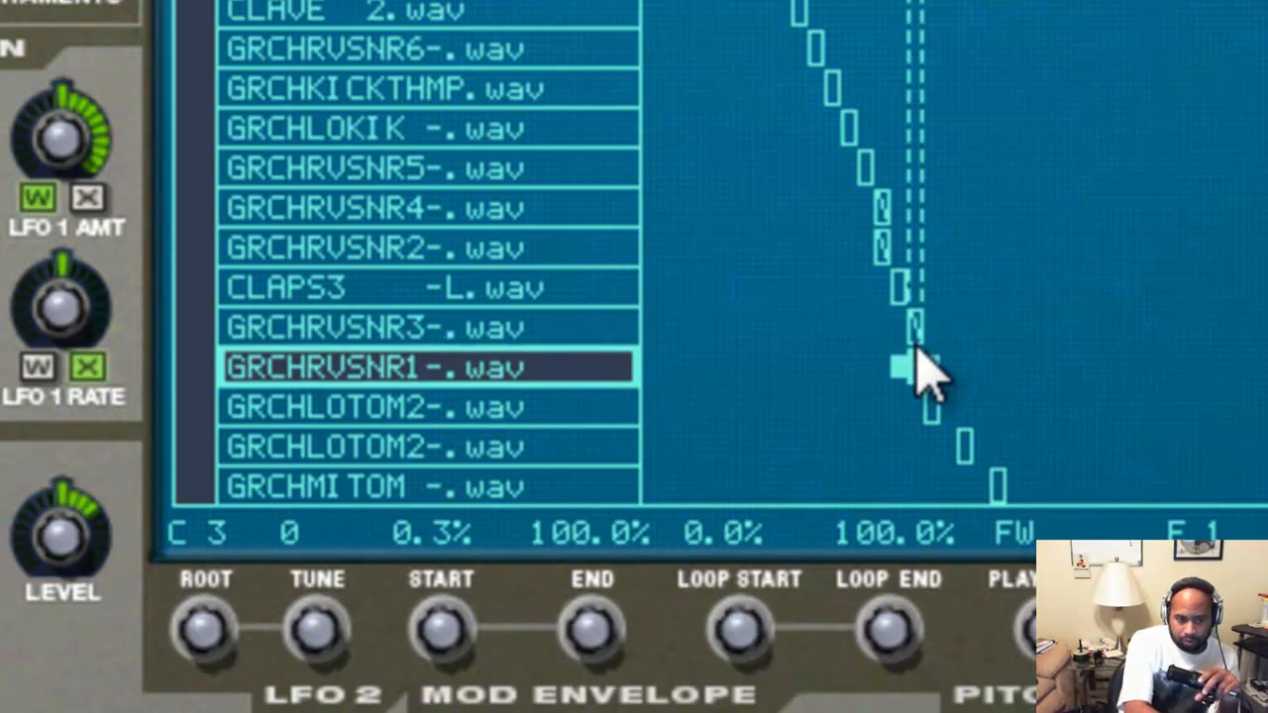
pyautogui.press('Up')
pyautogui.press('Down')
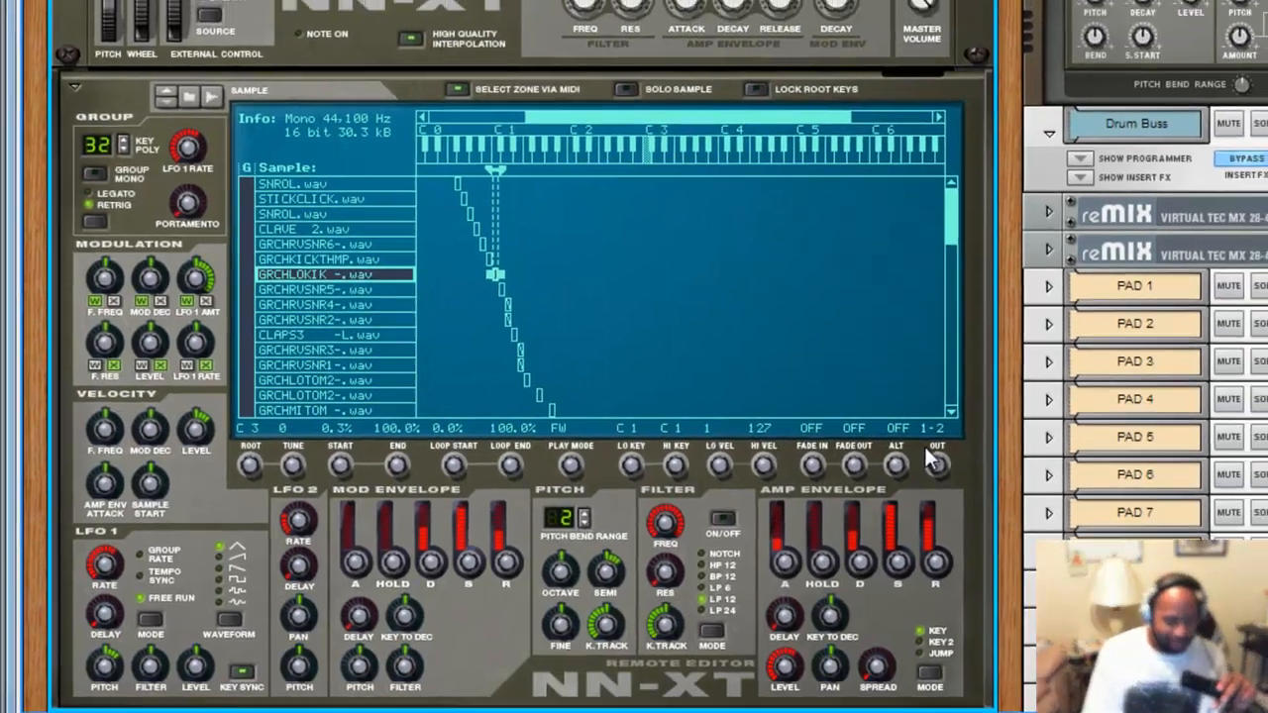
# - Set the output of the GRCHLOKIK kick zone to 3-4
pyautogui.press('Tab')
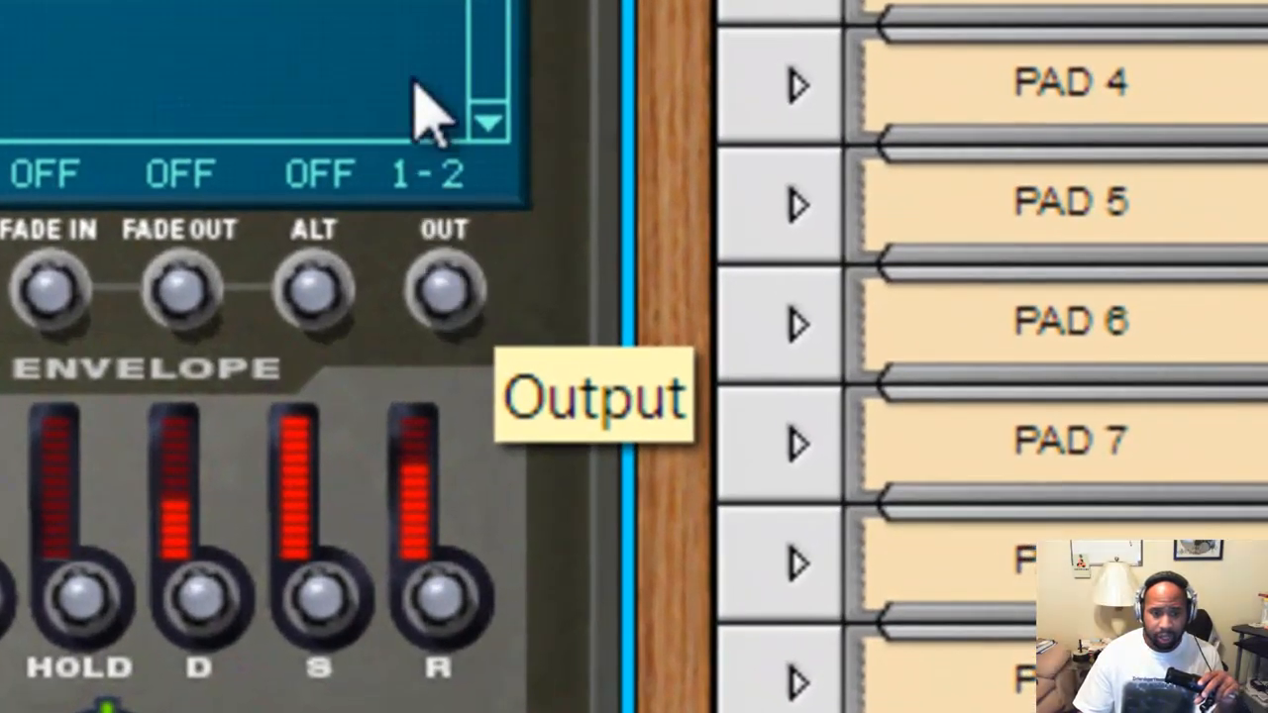
pyautogui.moveTo(412, 79); pyautogui.dragTo(412, 2)
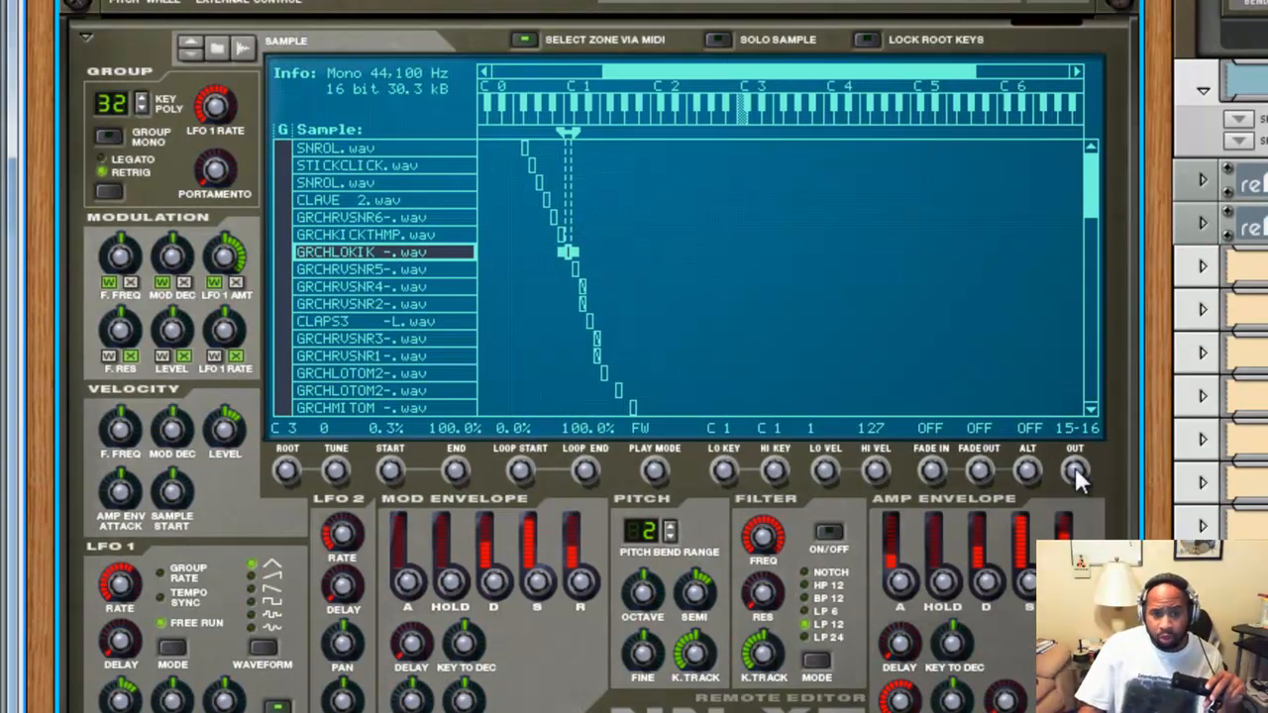
pyautogui.moveTo(1075, 466); pyautogui.dragTo(1076, 515)
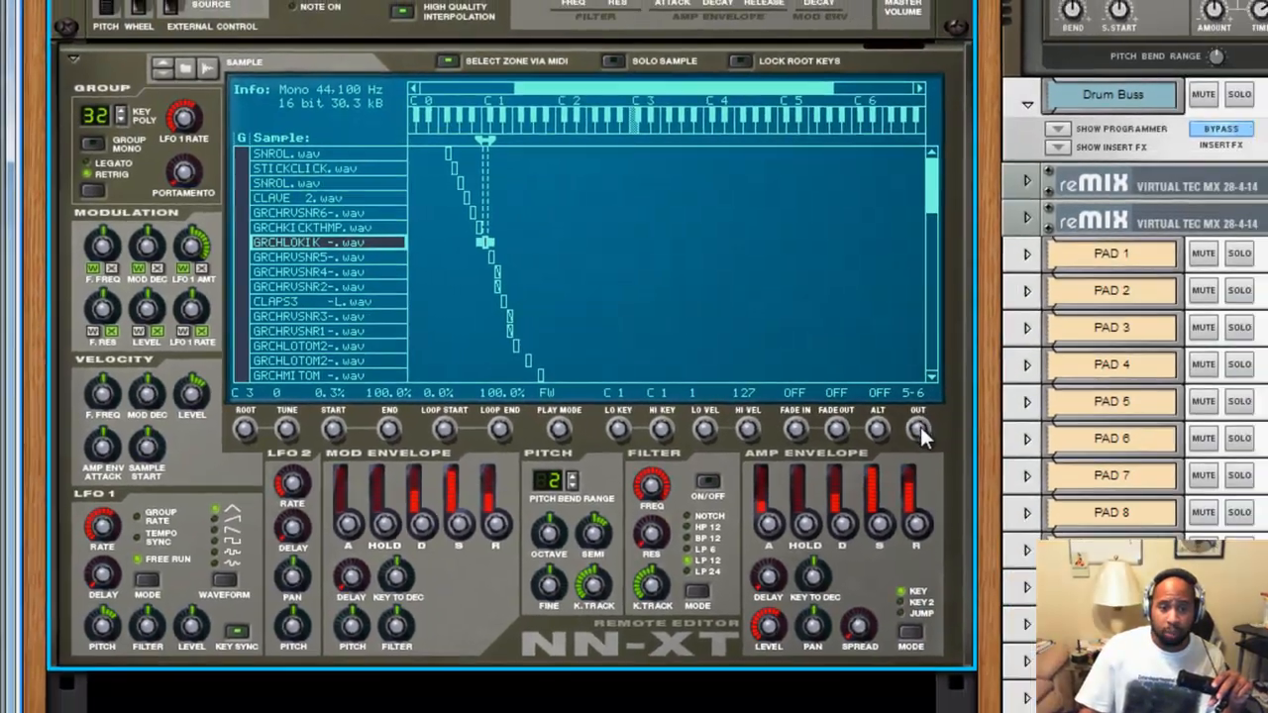
pyautogui.moveTo(1076, 472); pyautogui.dragTo(1078, 497)
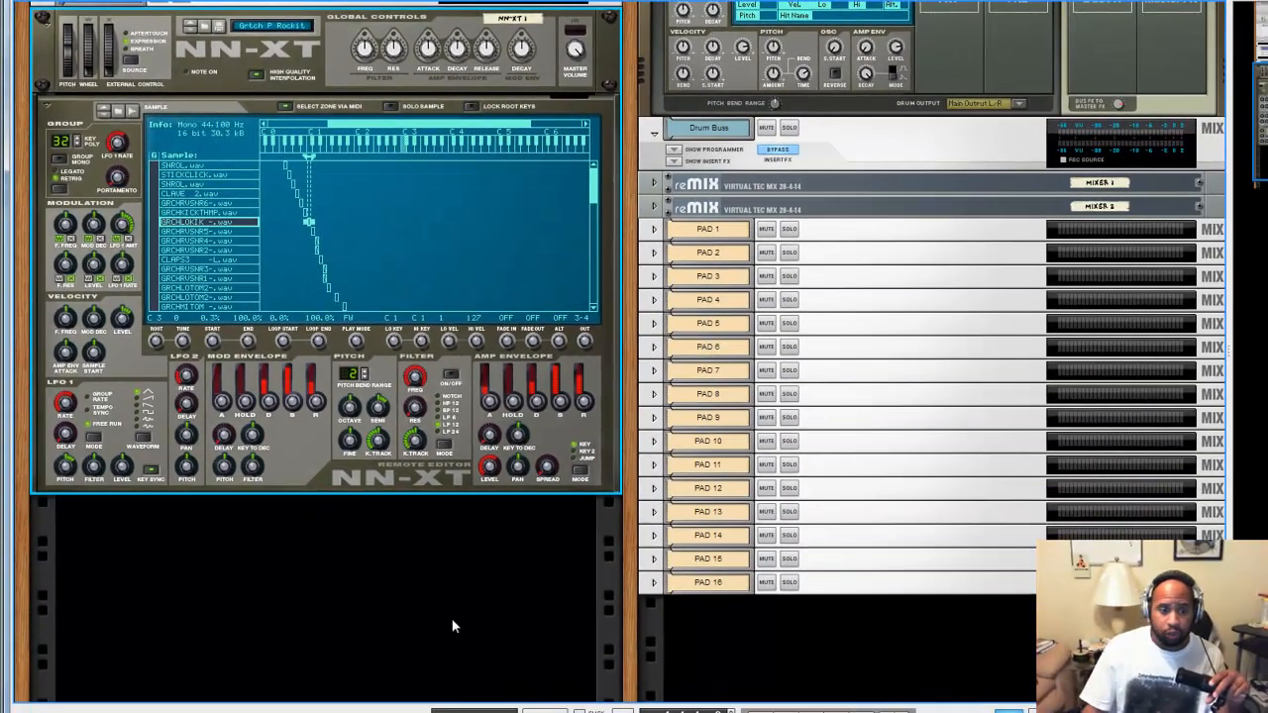
# - Create a Mix Channel in the empty rack space below the NN-XT and name it kik
pyautogui.rightClick(452, 627)
pyautogui.moveTo(486, 611)
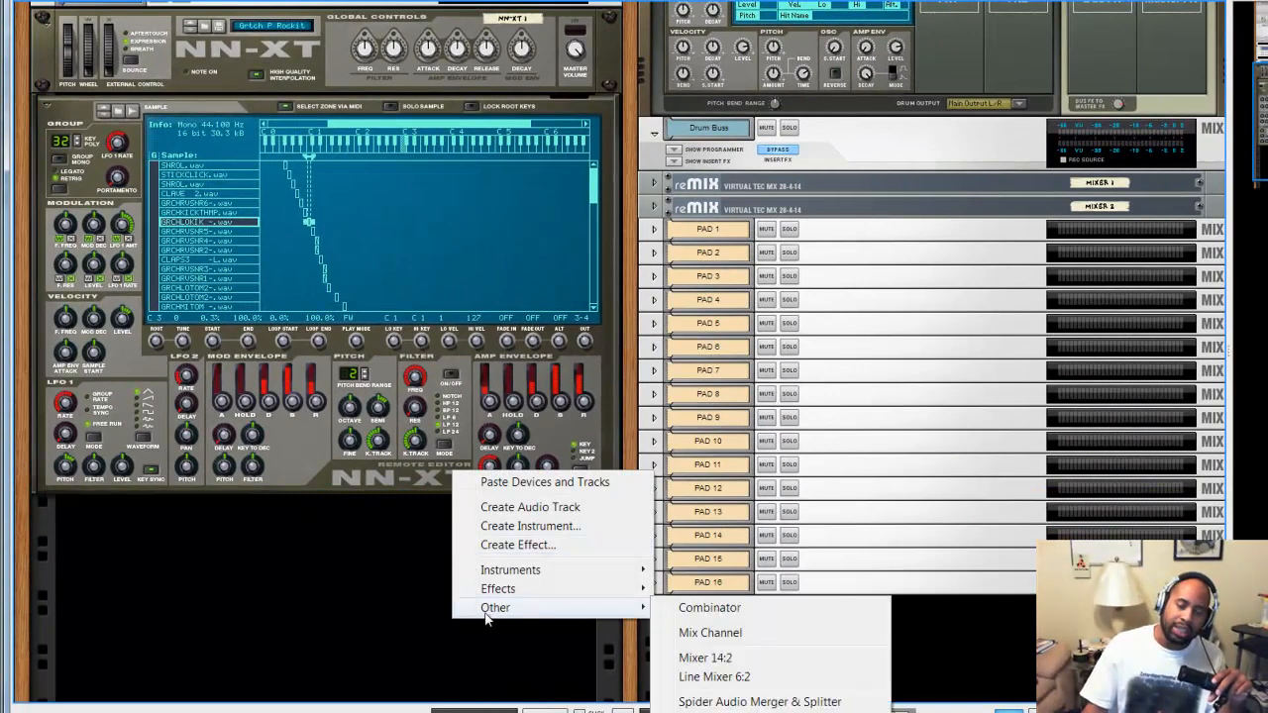
pyautogui.click(691, 639)
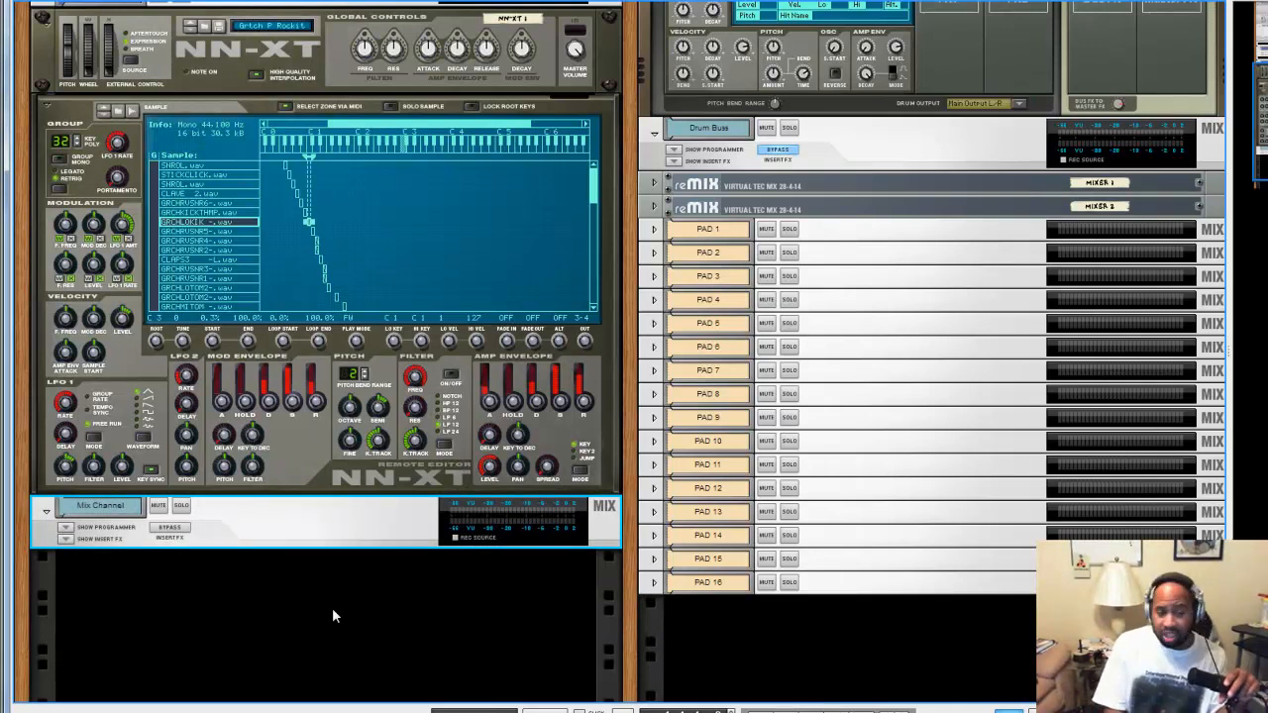
pyautogui.doubleClick(114, 505)
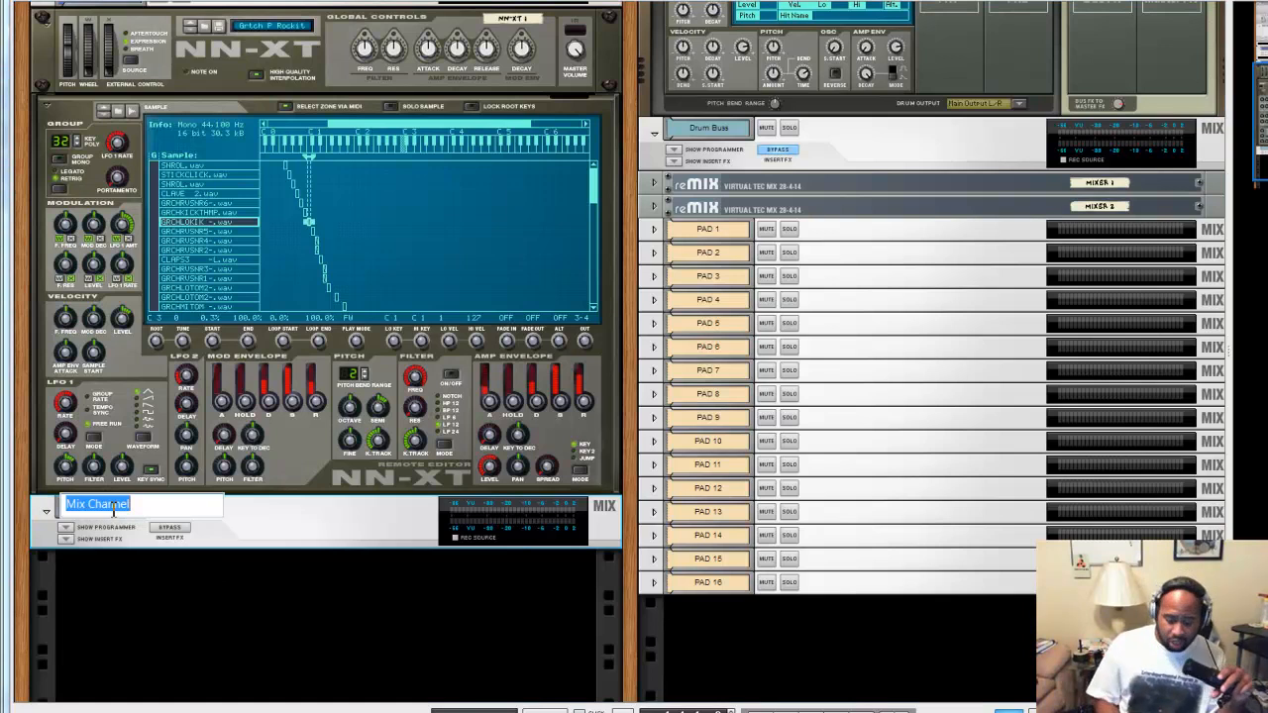
pyautogui.write('kik')
pyautogui.press('Return')
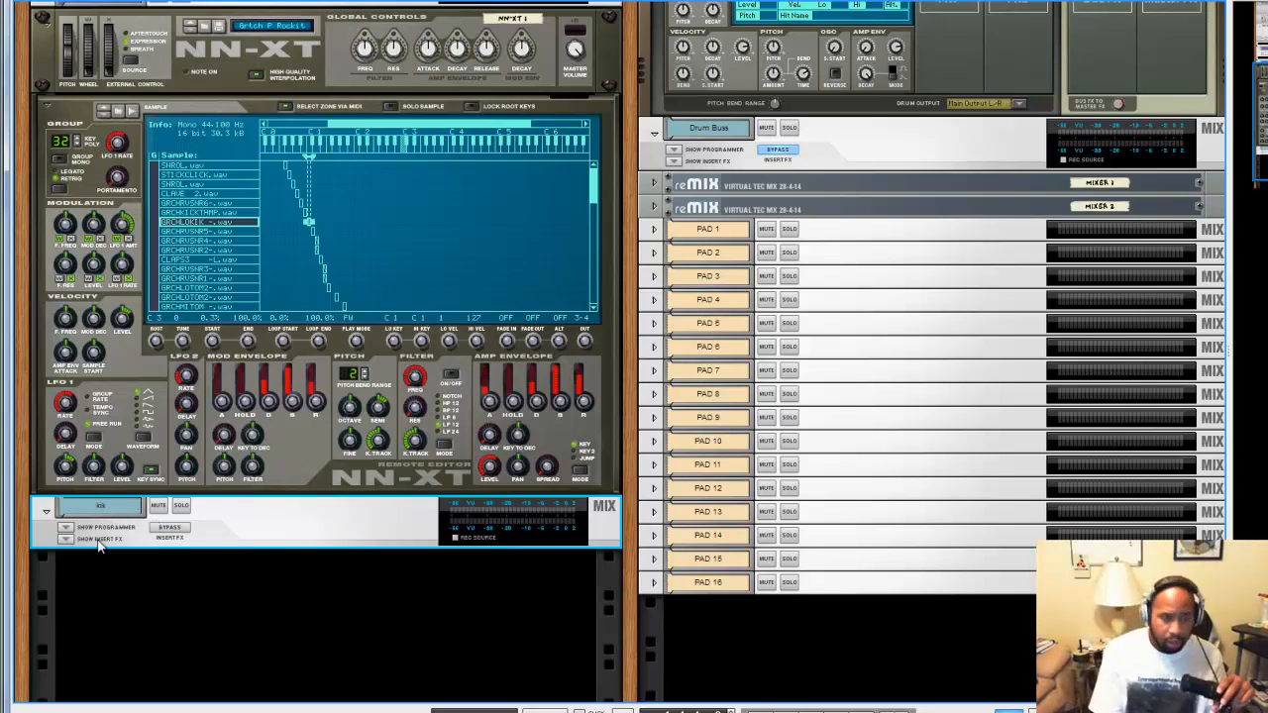
# - Cable the NN-XT's audio outputs 3 and 4 to the stereo input of the kik mix channel
pyautogui.press('Tab')
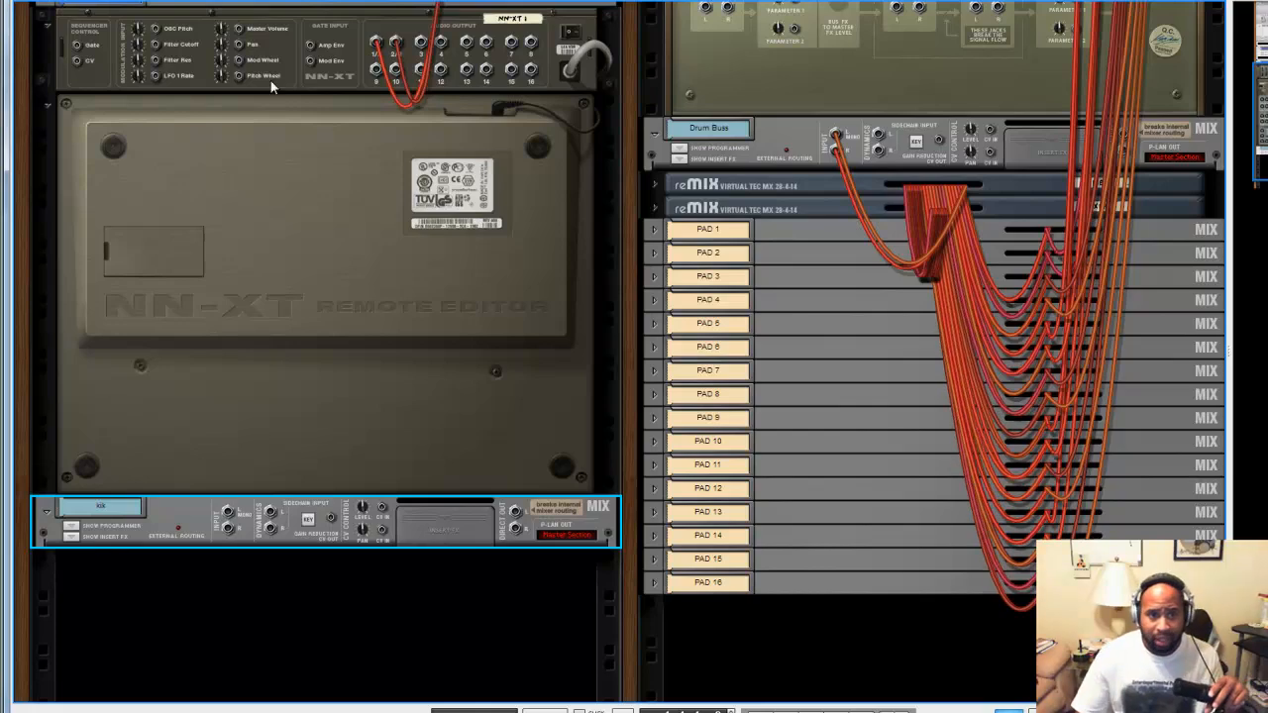
pyautogui.moveTo(421, 42); pyautogui.dragTo(468, 138)
pyautogui.moveTo(546, 81); pyautogui.dragTo(294, 671)
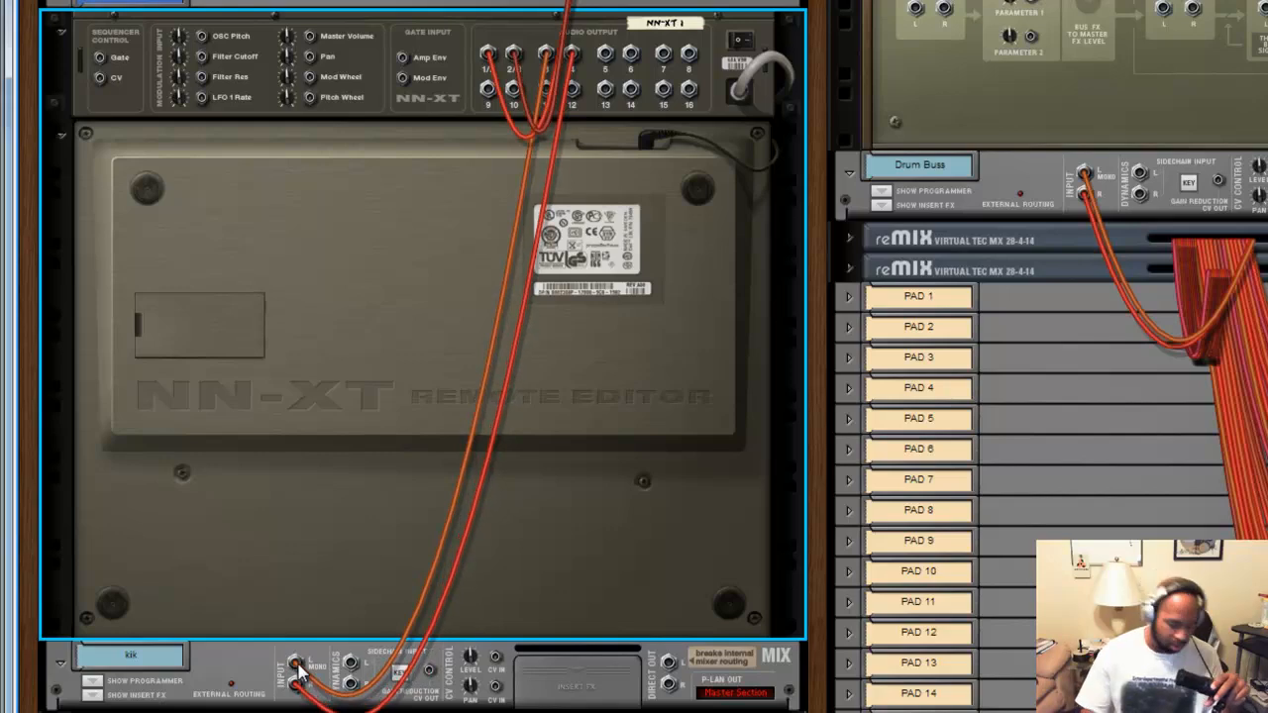
pyautogui.press('Tab')
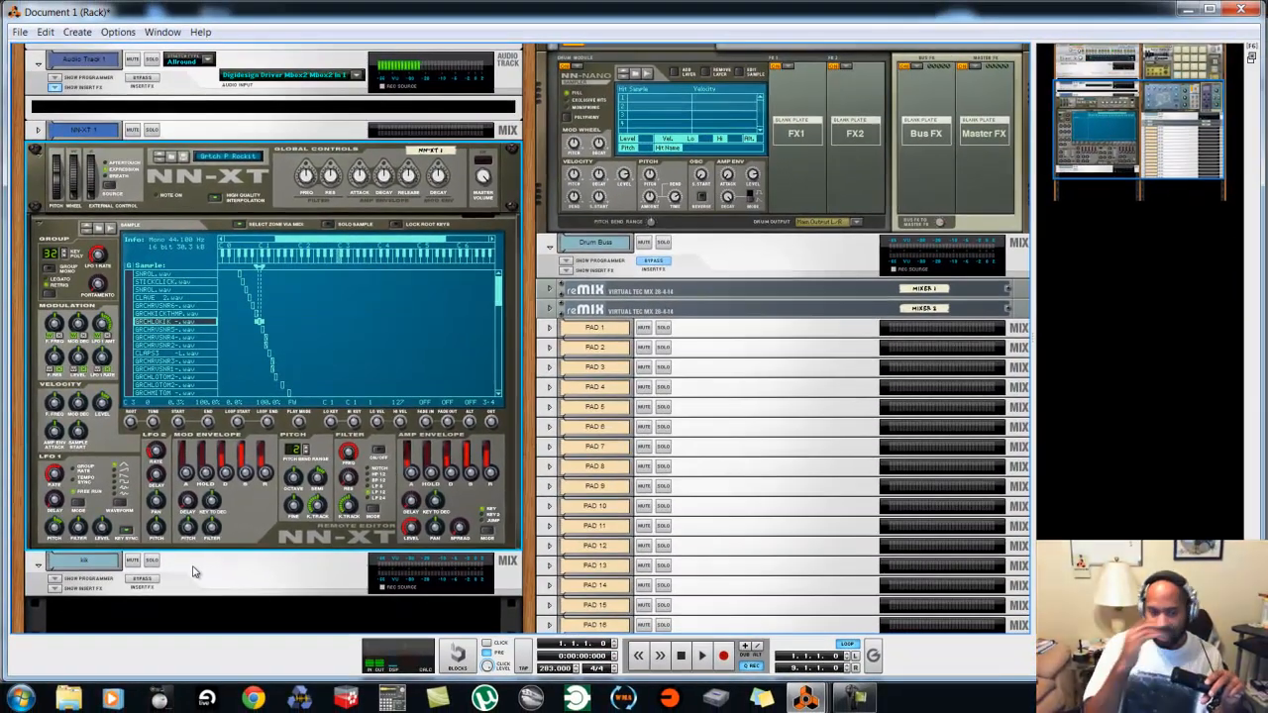
# - Examine the kik channel strip in the main mixer and return to the front of the rack
pyautogui.press('F5')
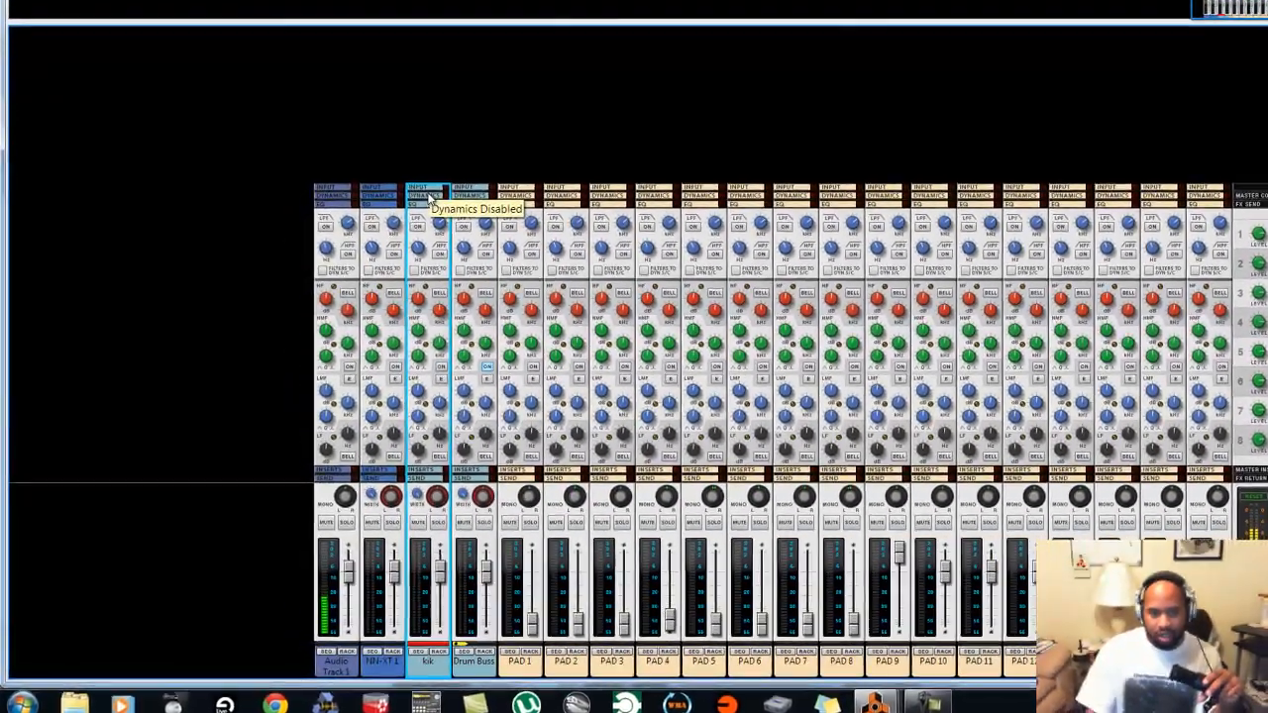
pyautogui.click(398, 224)
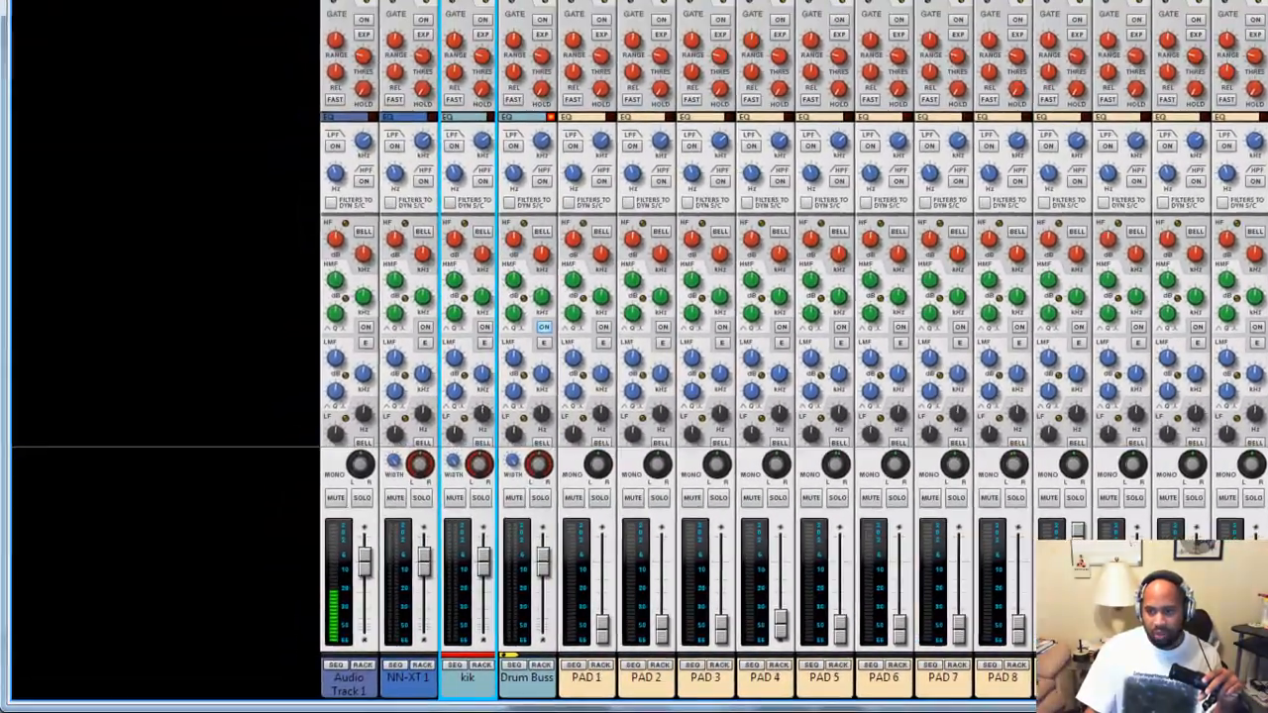
pyautogui.scroll(-2, 1227, 248)
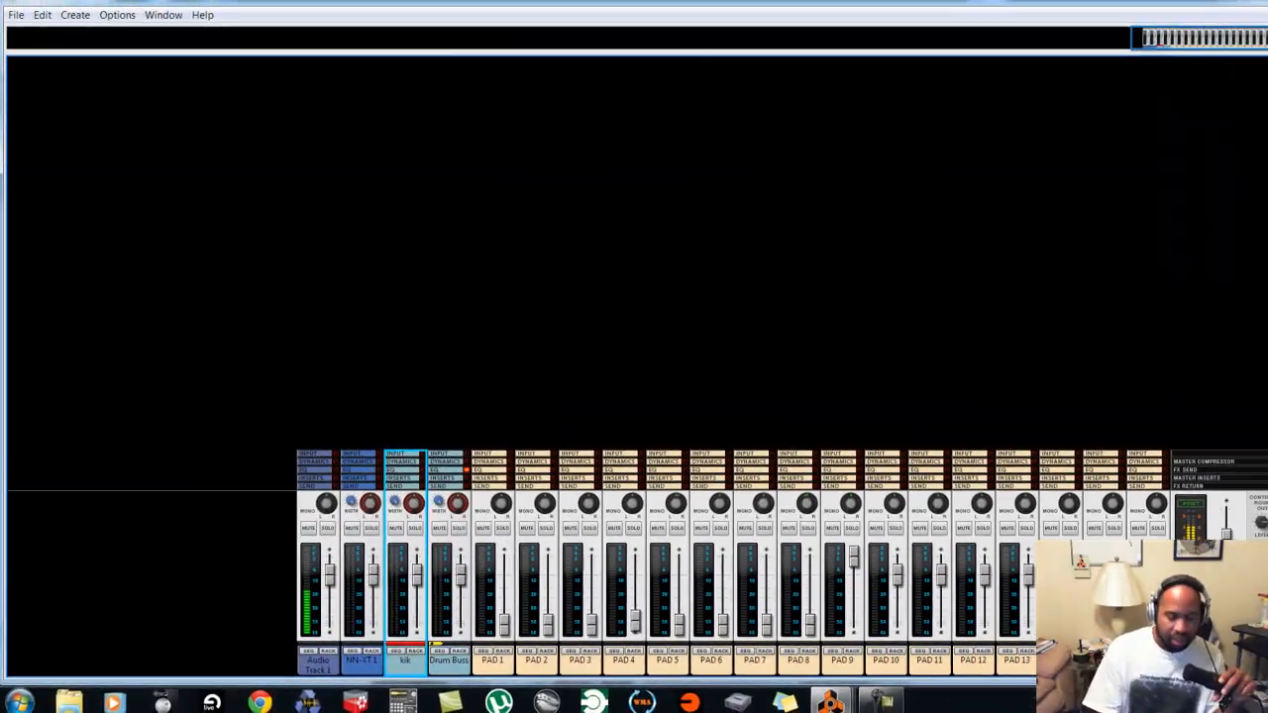
pyautogui.press('F6')
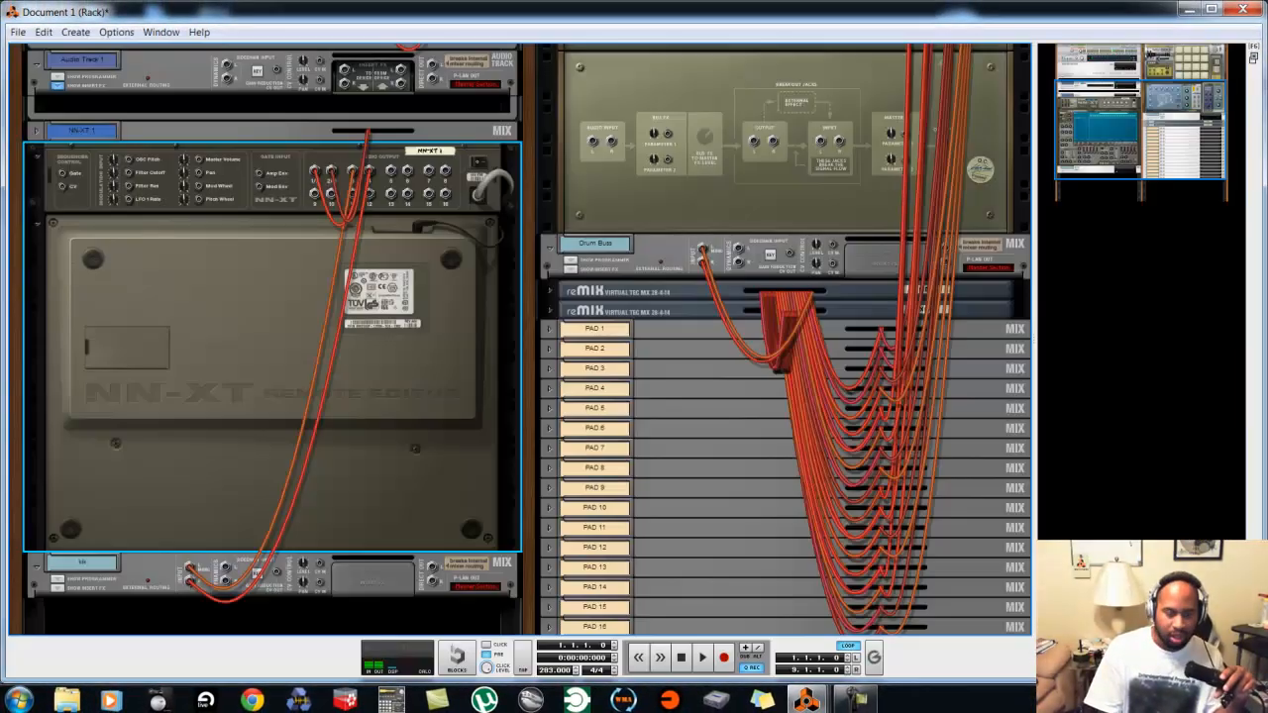
pyautogui.press('Tab')
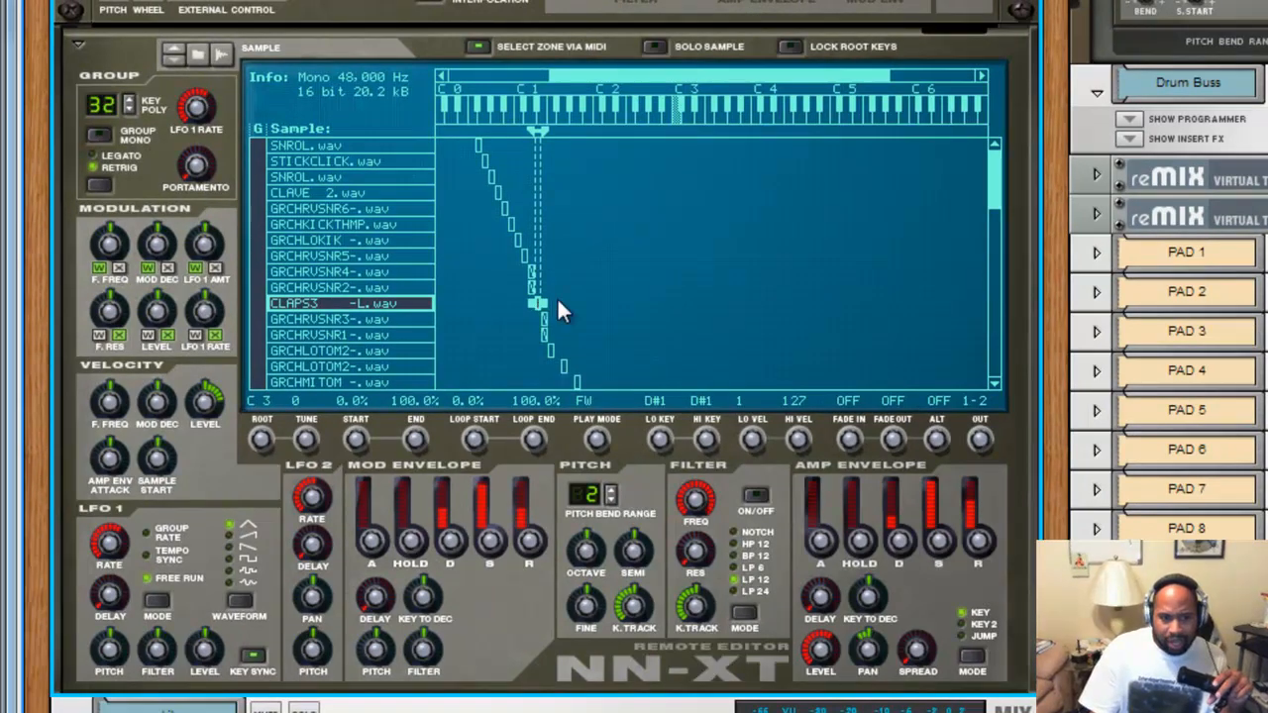
# - Set the output of the CLAPS3 zone in the NN-XT to 5-6
pyautogui.click(529, 315)
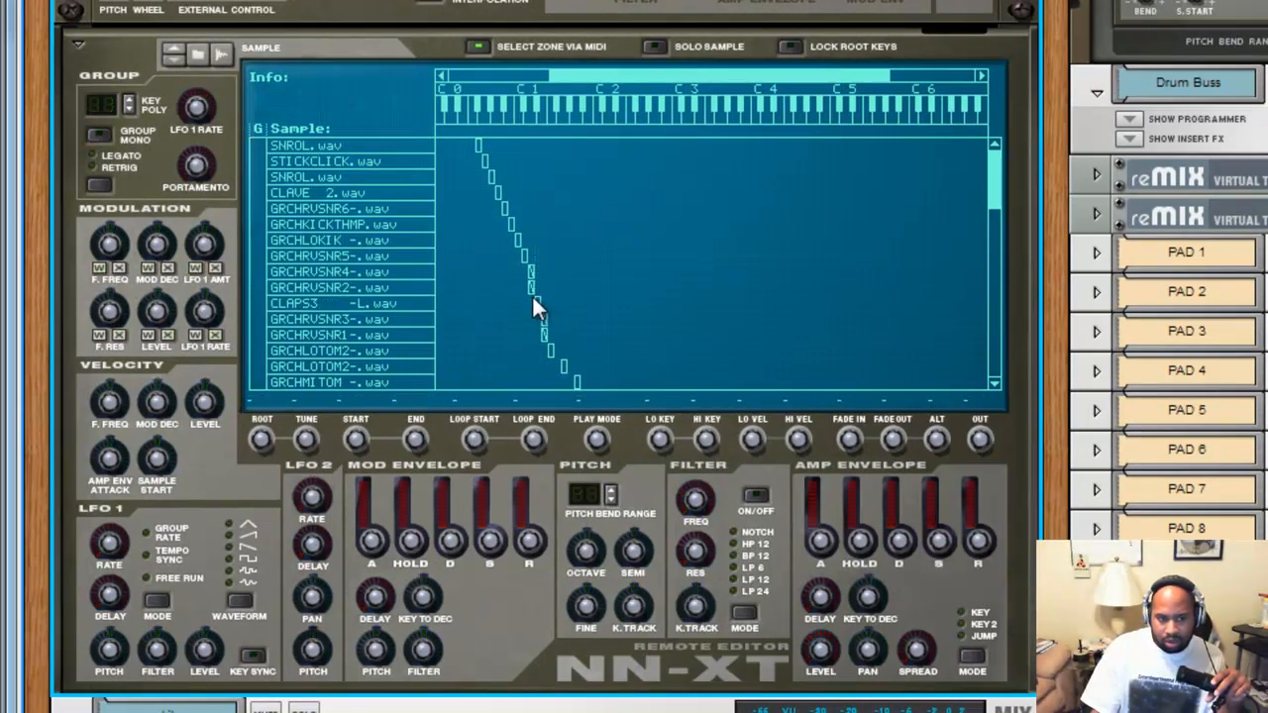
pyautogui.click(539, 307)
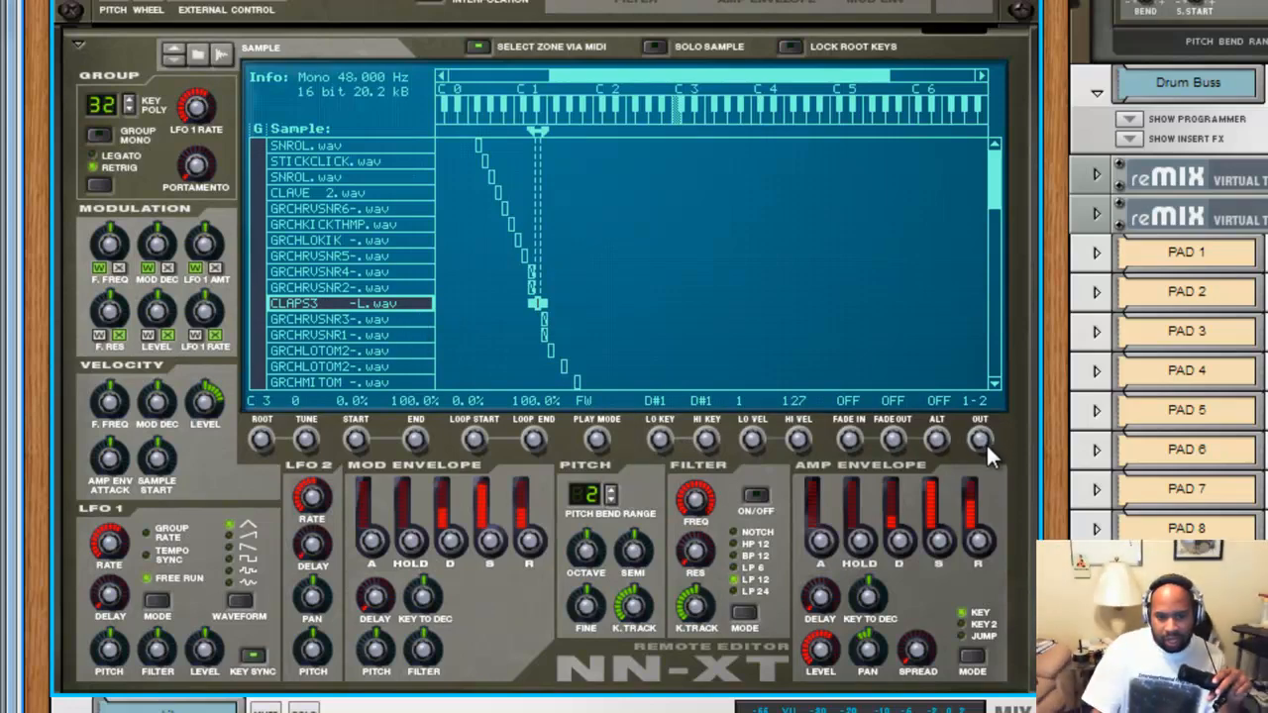
pyautogui.moveTo(987, 434); pyautogui.dragTo(1019, 394)
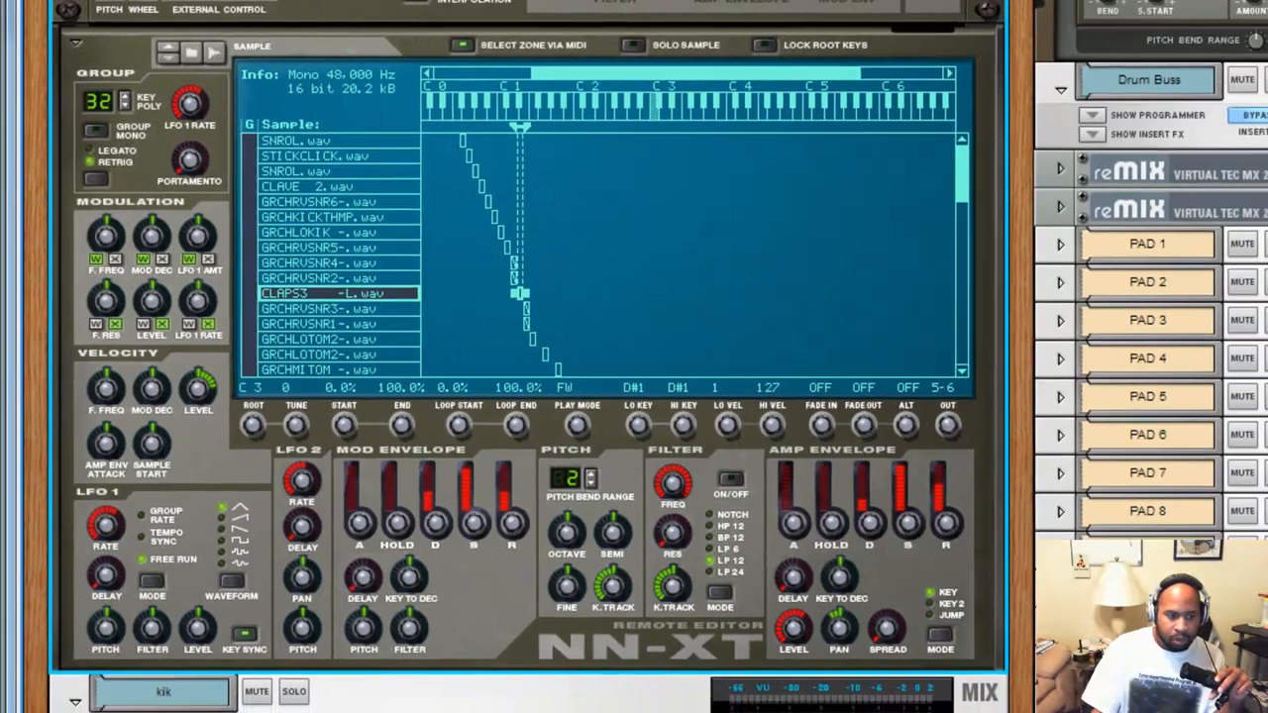
# - Create a Mix Channel in the empty rack space below the kik channel and name it clap
pyautogui.rightClick(195, 602)
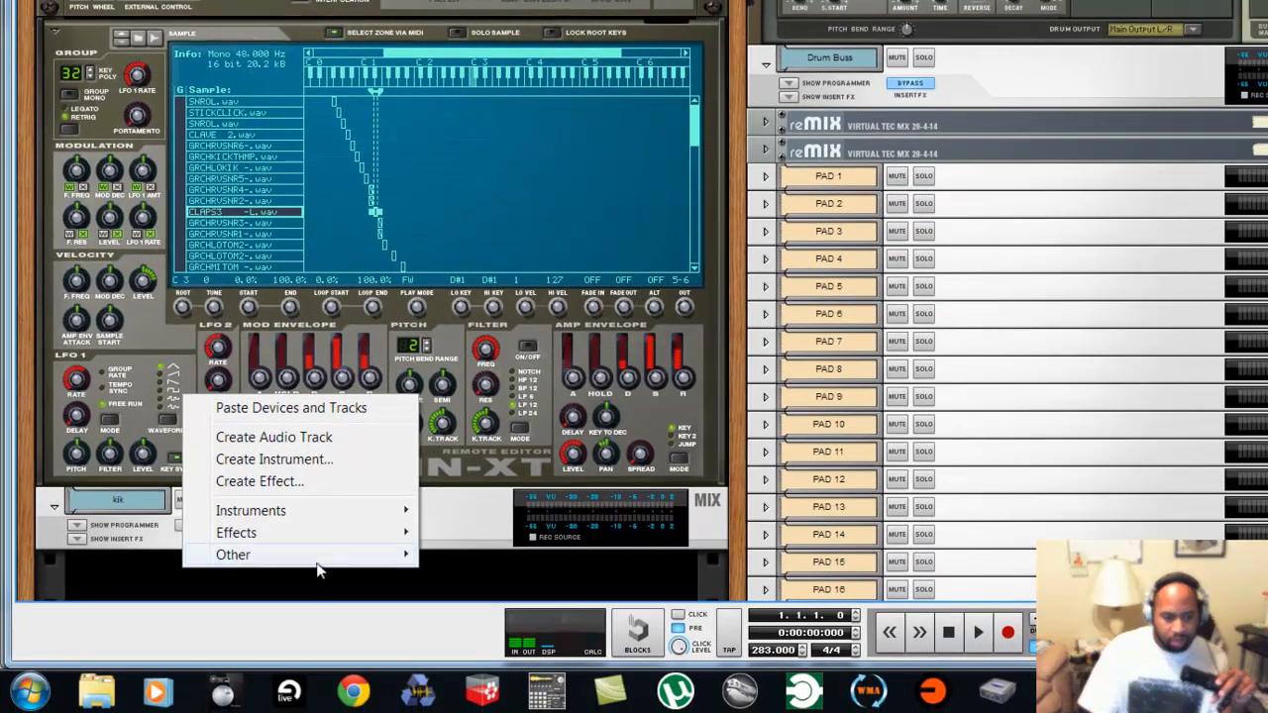
pyautogui.moveTo(337, 590)
pyautogui.click(476, 379)
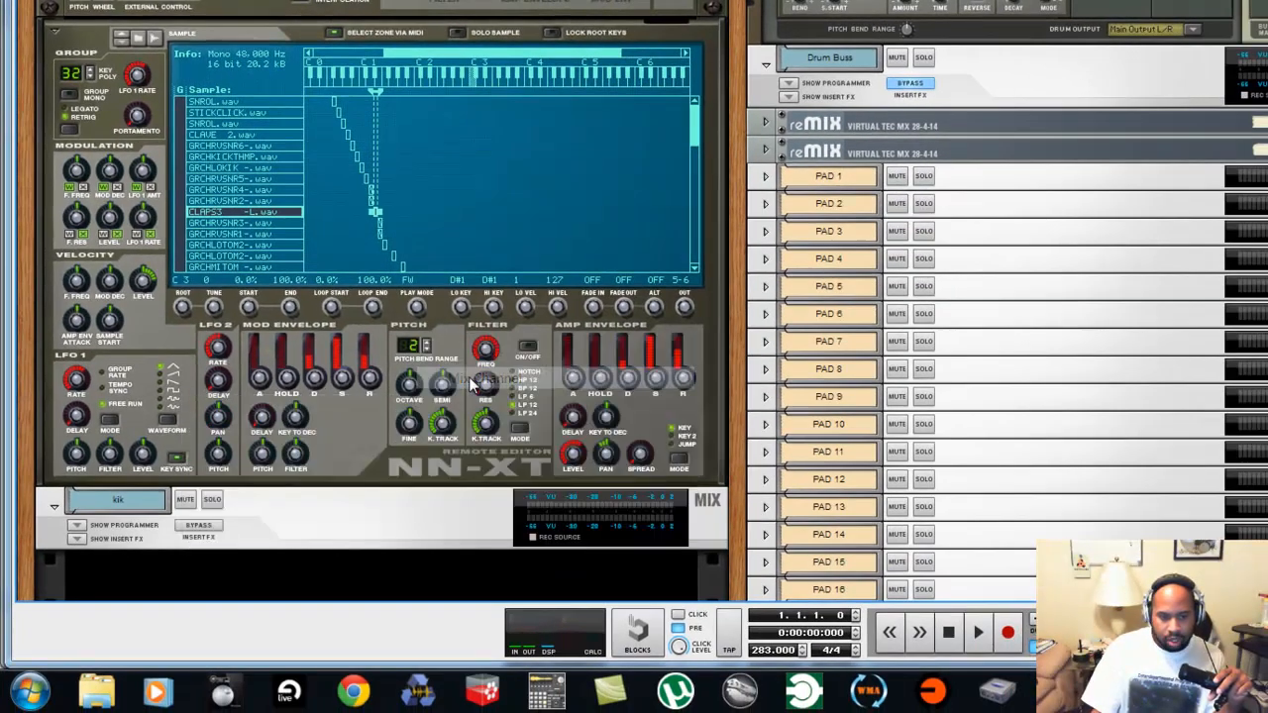
pyautogui.click(128, 553)
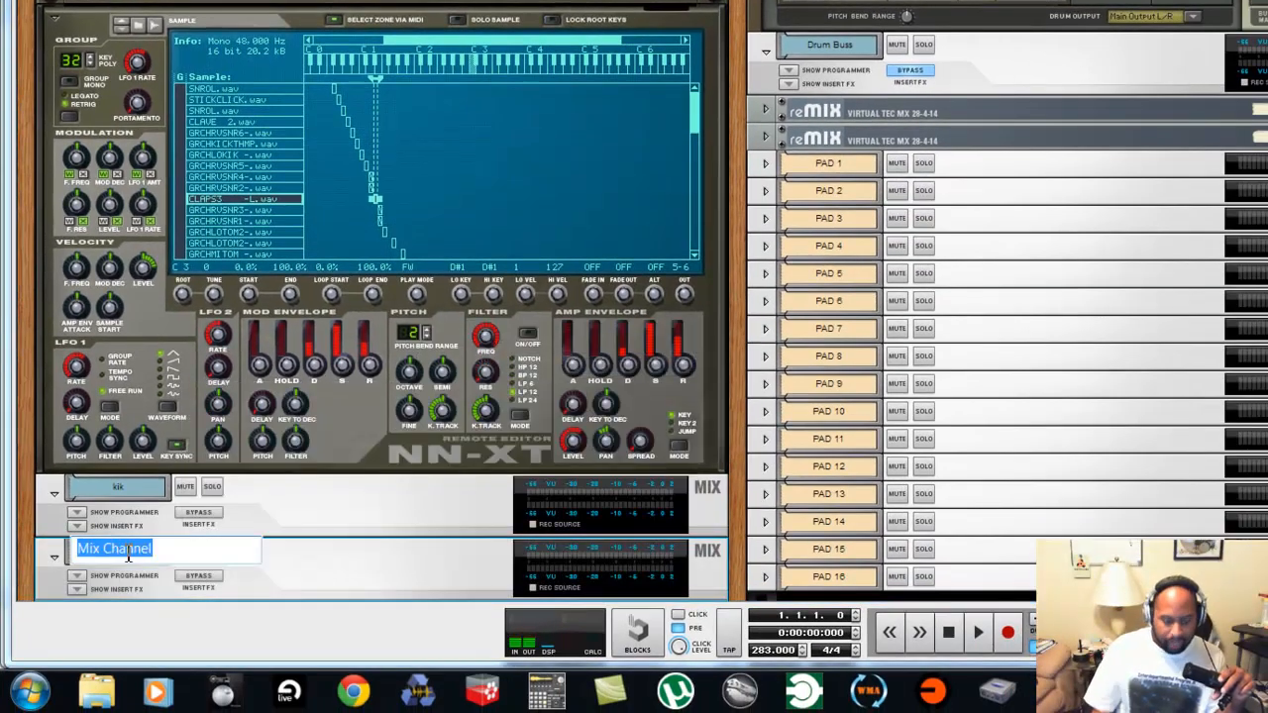
pyautogui.write('Clap')
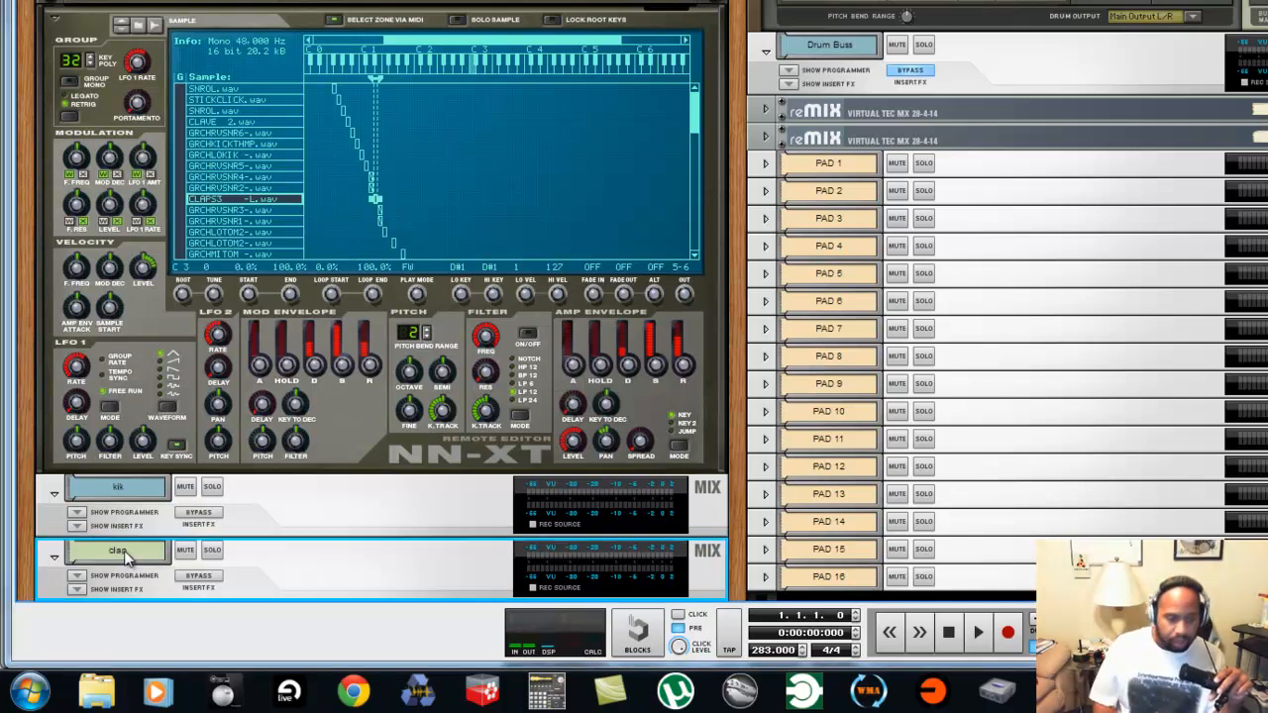
pyautogui.press('Return')
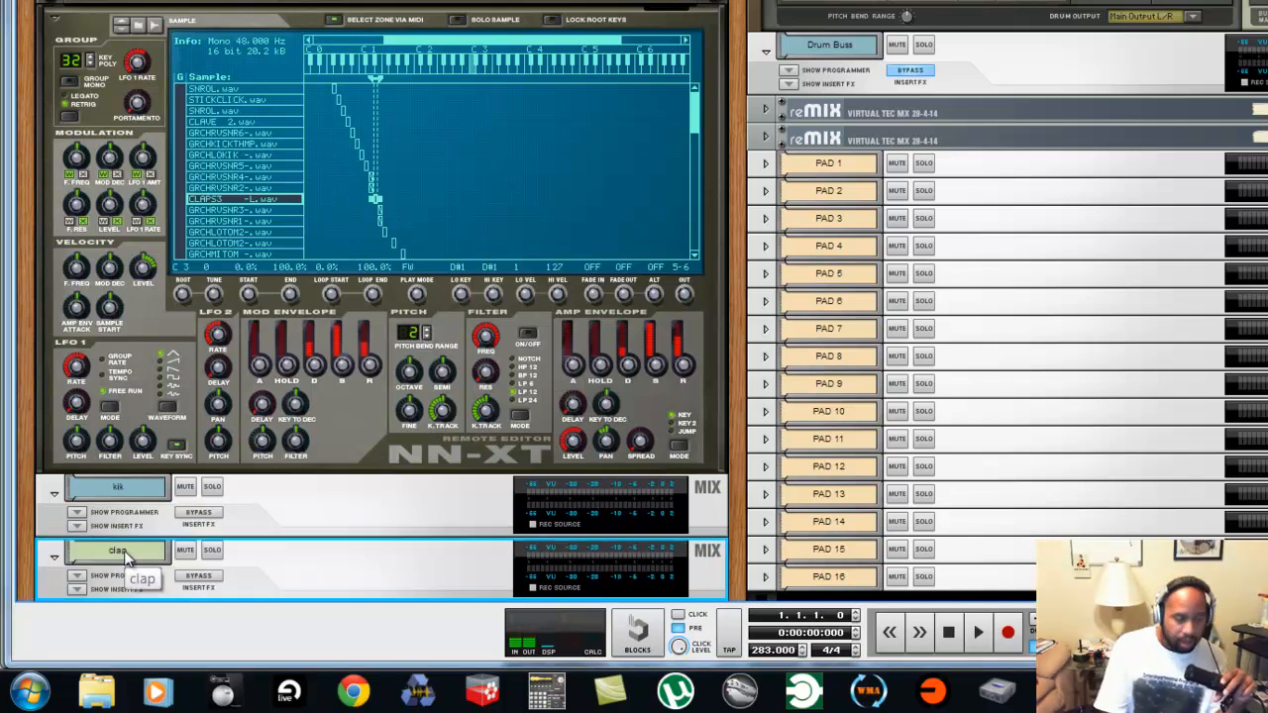
# - Cable the NN-XT's audio outputs 5 and 6 to the stereo input of the clap mix channel and return to the rack front
pyautogui.press('Tab')
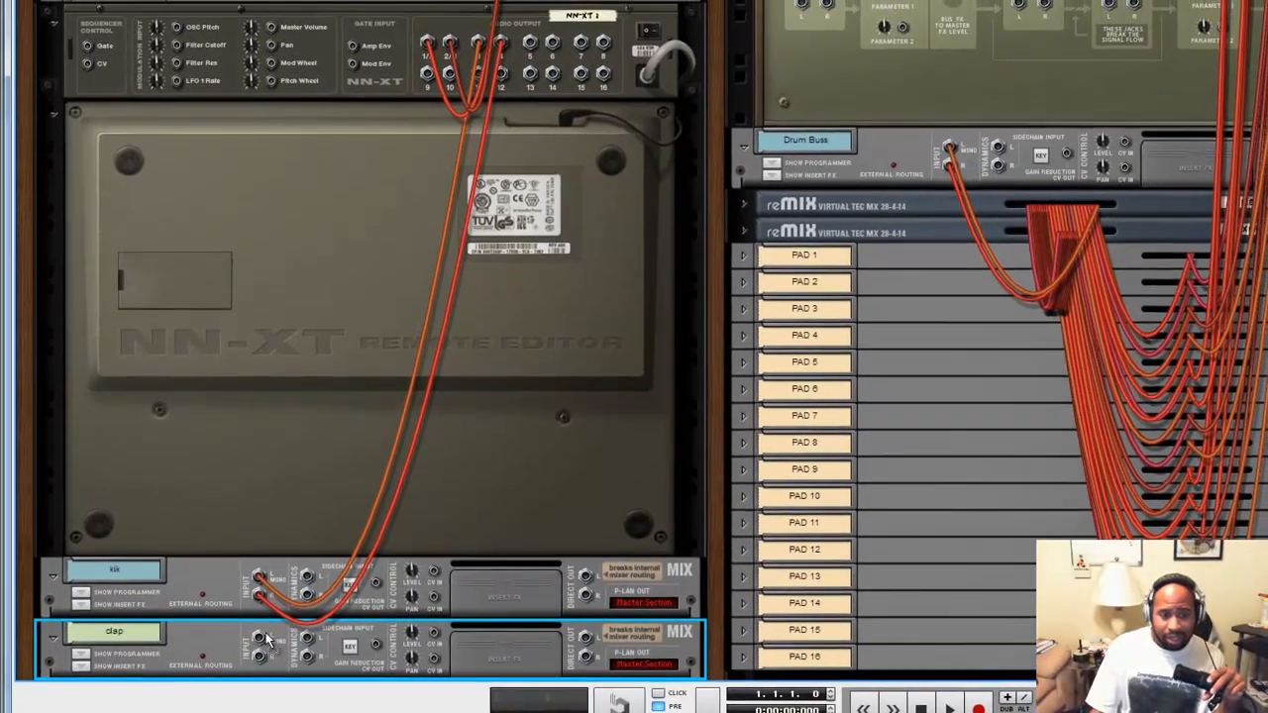
pyautogui.moveTo(264, 598); pyautogui.dragTo(508, 10)
pyautogui.moveTo(495, 88); pyautogui.dragTo(525, 77)
pyautogui.press('Tab')
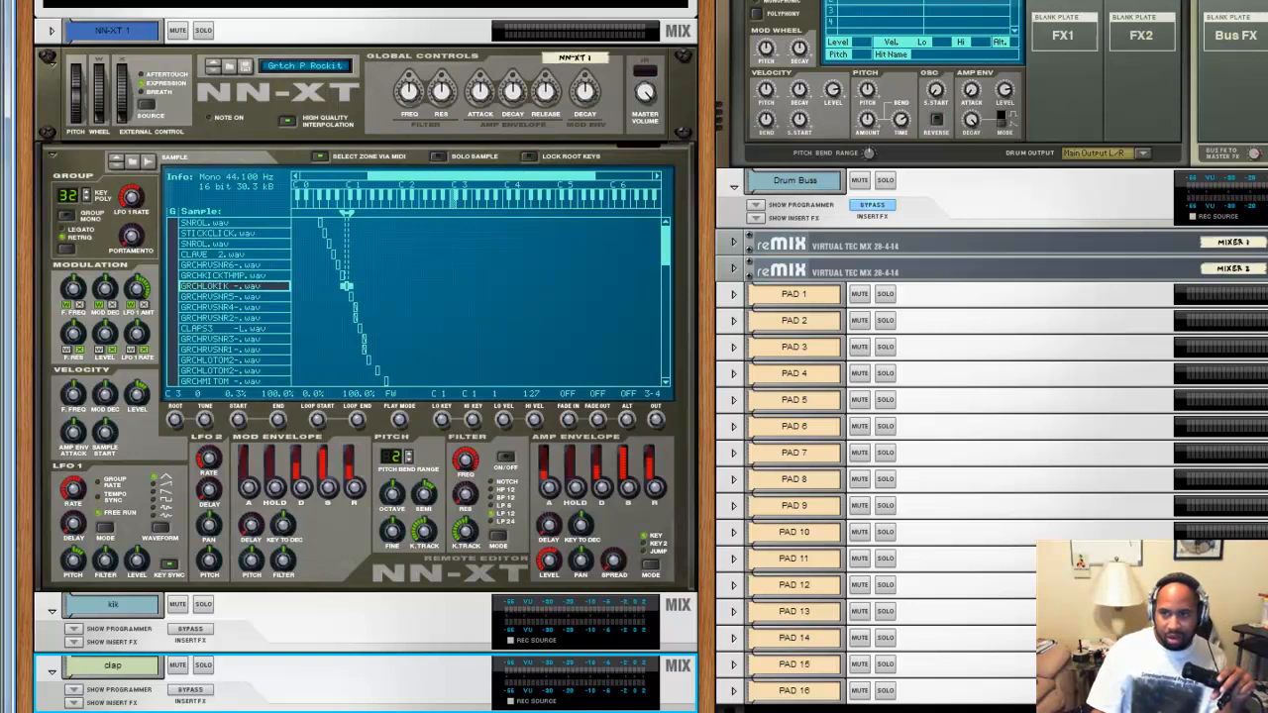
# - Select the two layered snare zones GRCHRVSNR4 and GRCHRVSNR2 together and set their output to 7-8
pyautogui.scroll(-3, 580, 535)
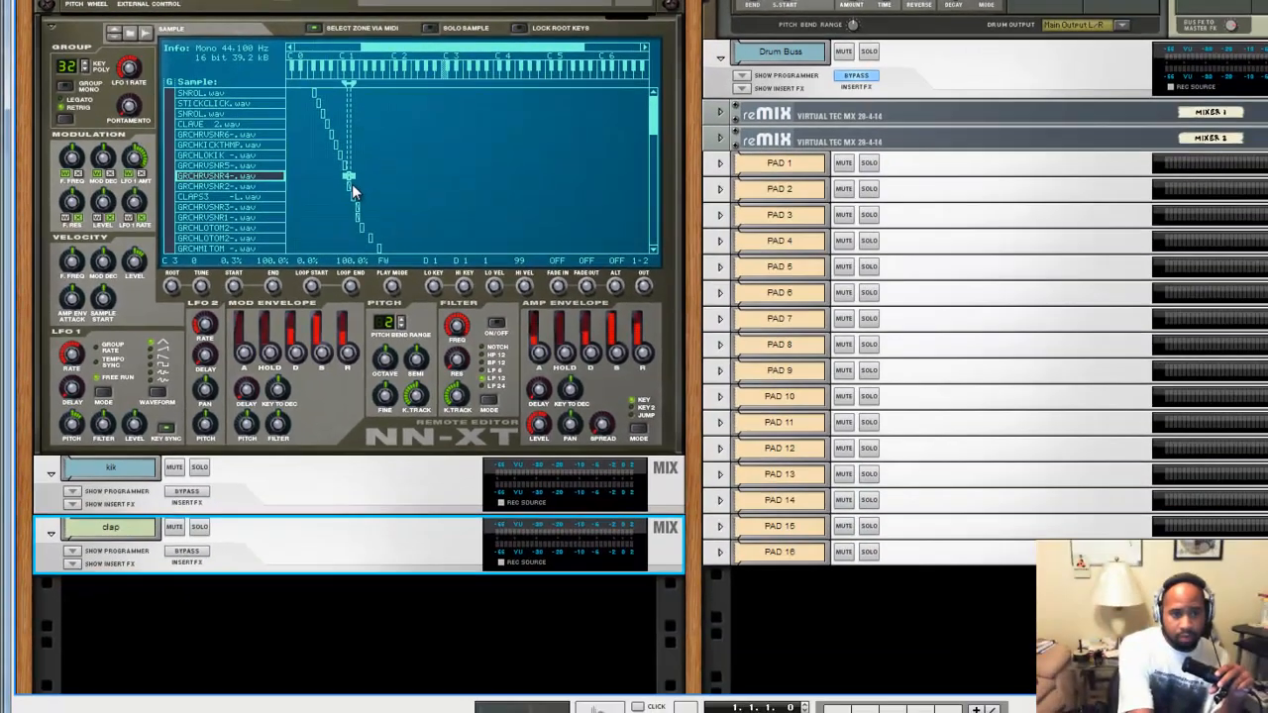
pyautogui.click(350, 186)
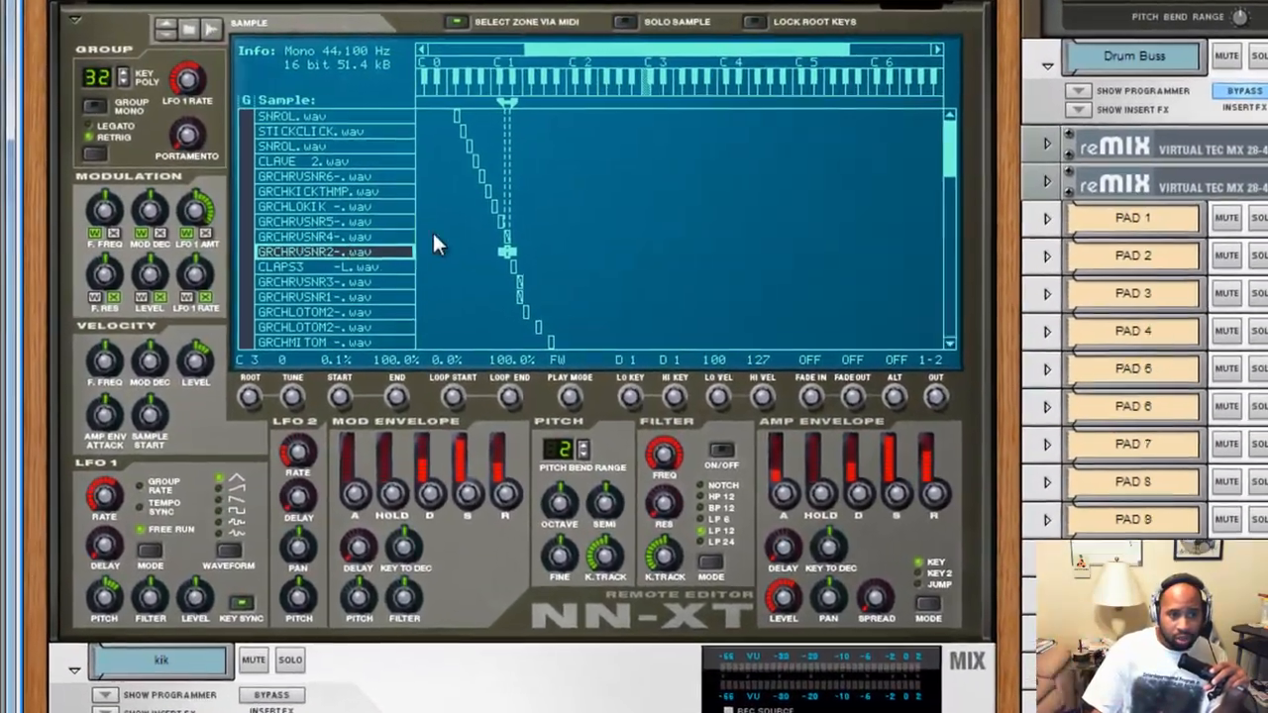
pyautogui.moveTo(520, 235); pyautogui.dragTo(487, 258)
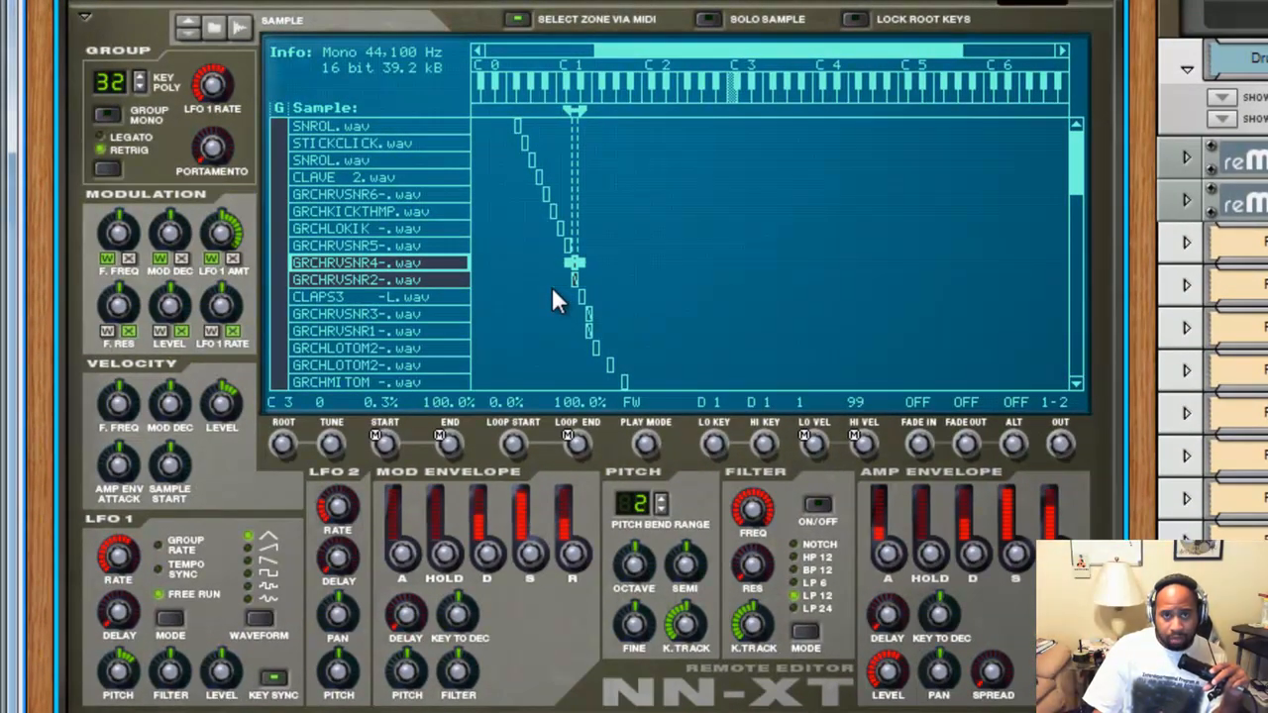
pyautogui.click(657, 261)
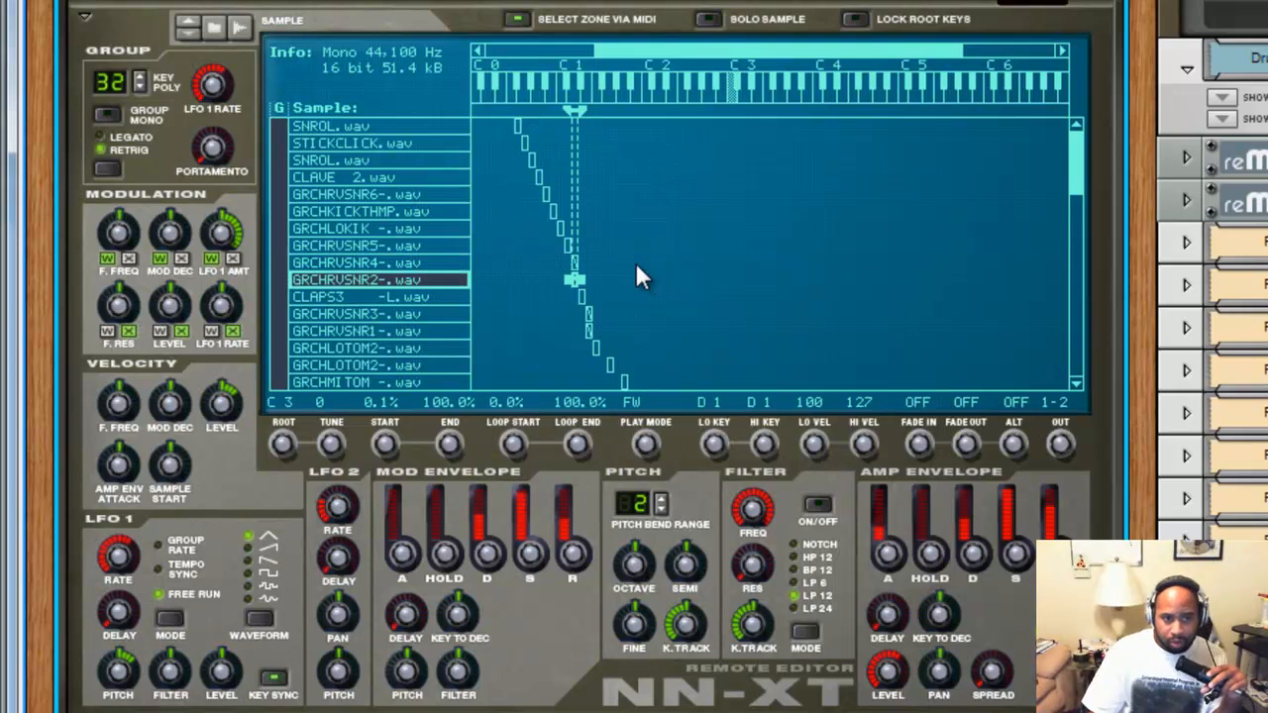
pyautogui.moveTo(609, 255); pyautogui.dragTo(562, 279)
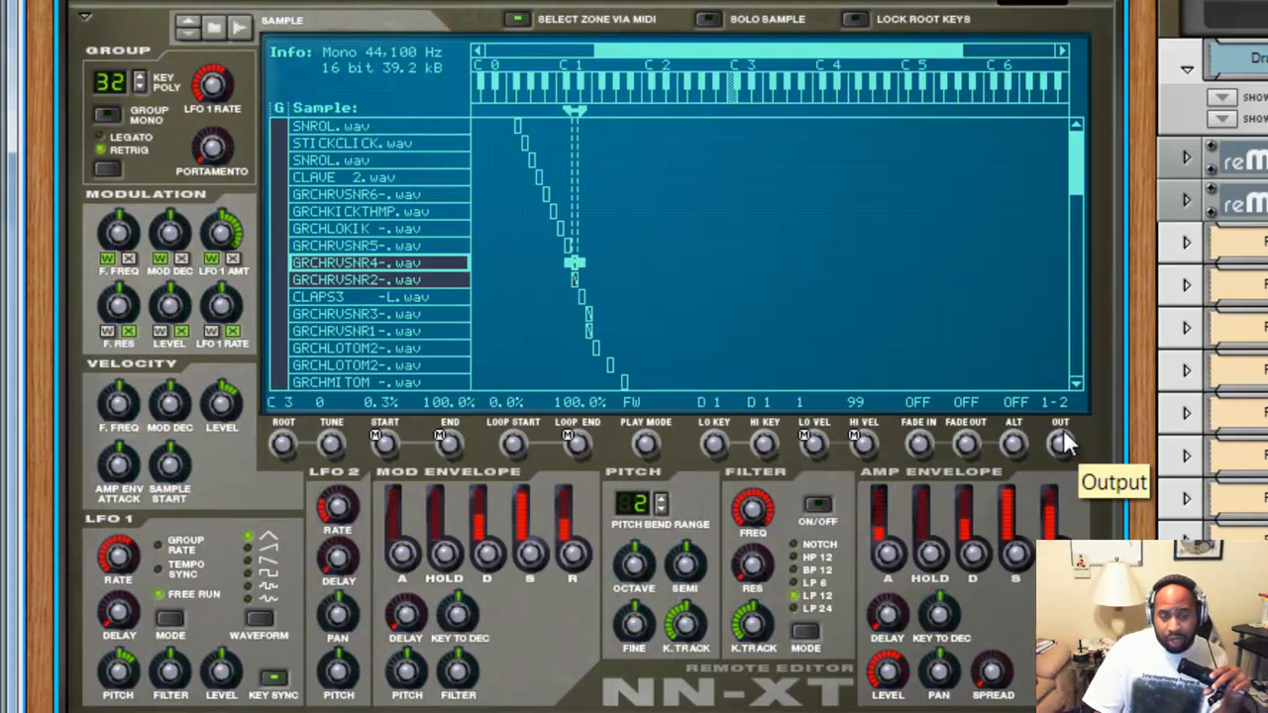
pyautogui.moveTo(1076, 401); pyautogui.dragTo(1094, 382)
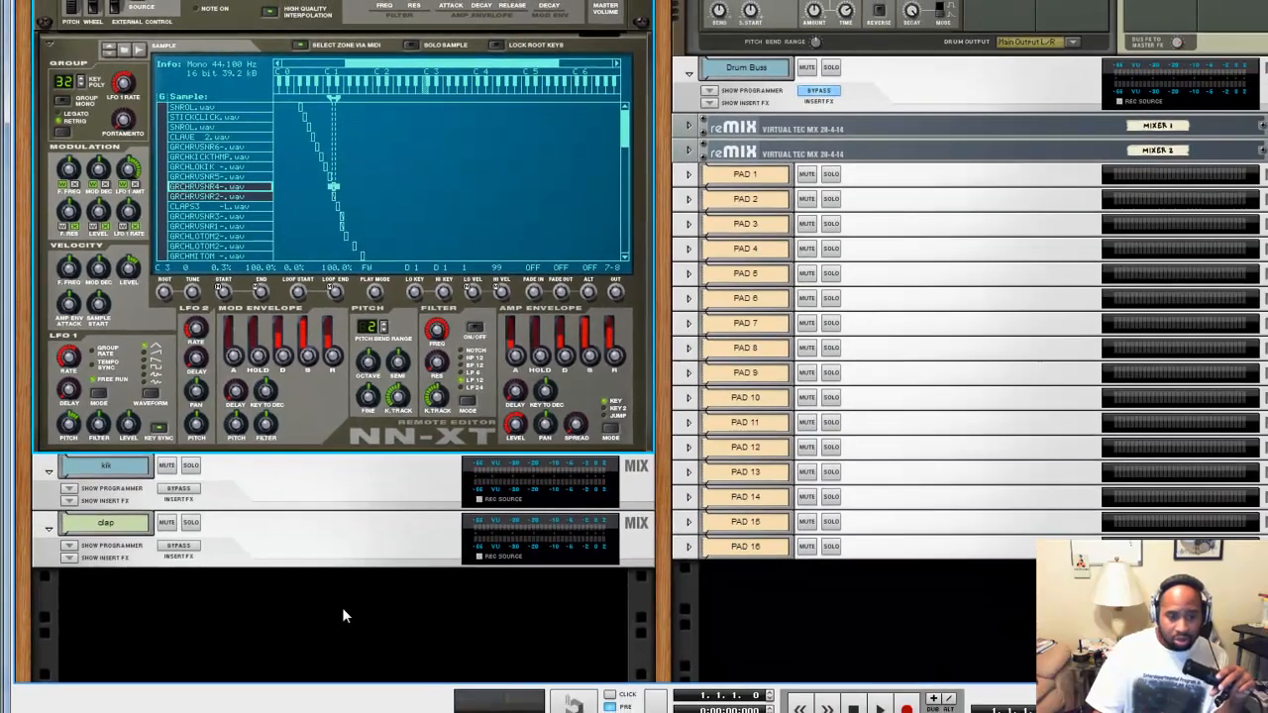
# - Create a Mix Channel in the empty rack space below the clap channel and name it snare1
pyautogui.rightClick(343, 608)
pyautogui.moveTo(481, 599)
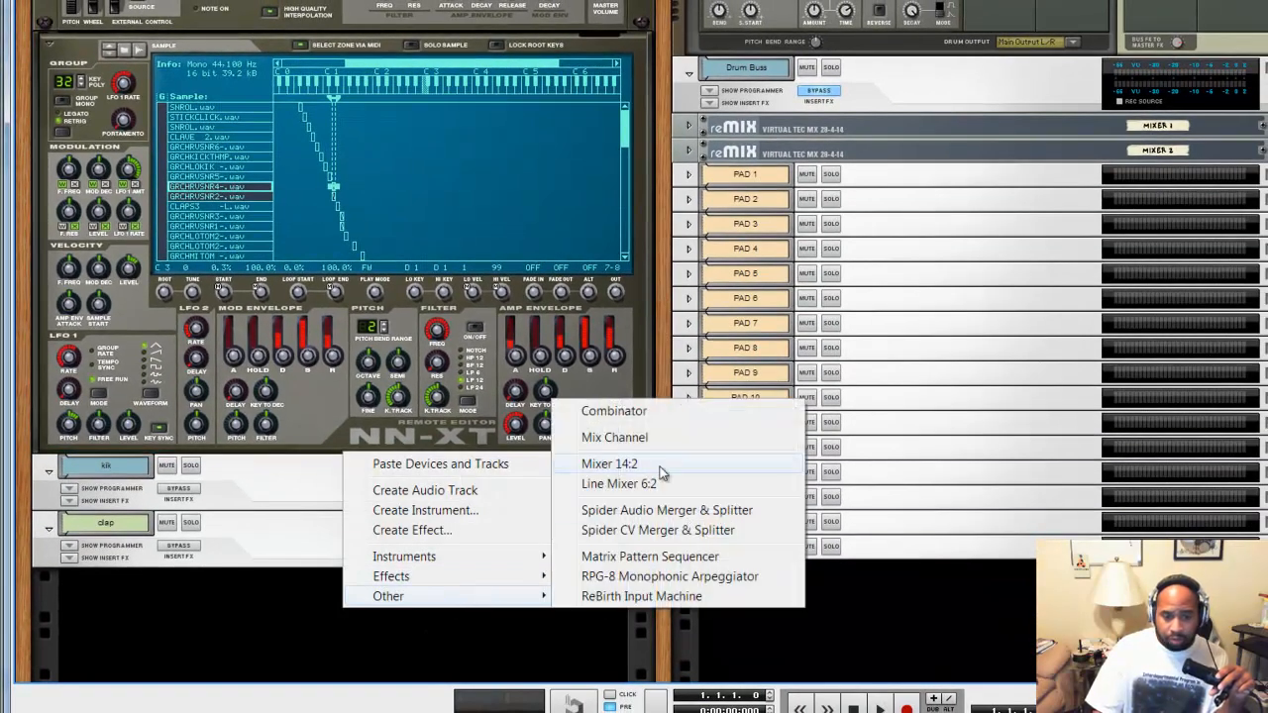
pyautogui.click(649, 444)
pyautogui.doubleClick(109, 582)
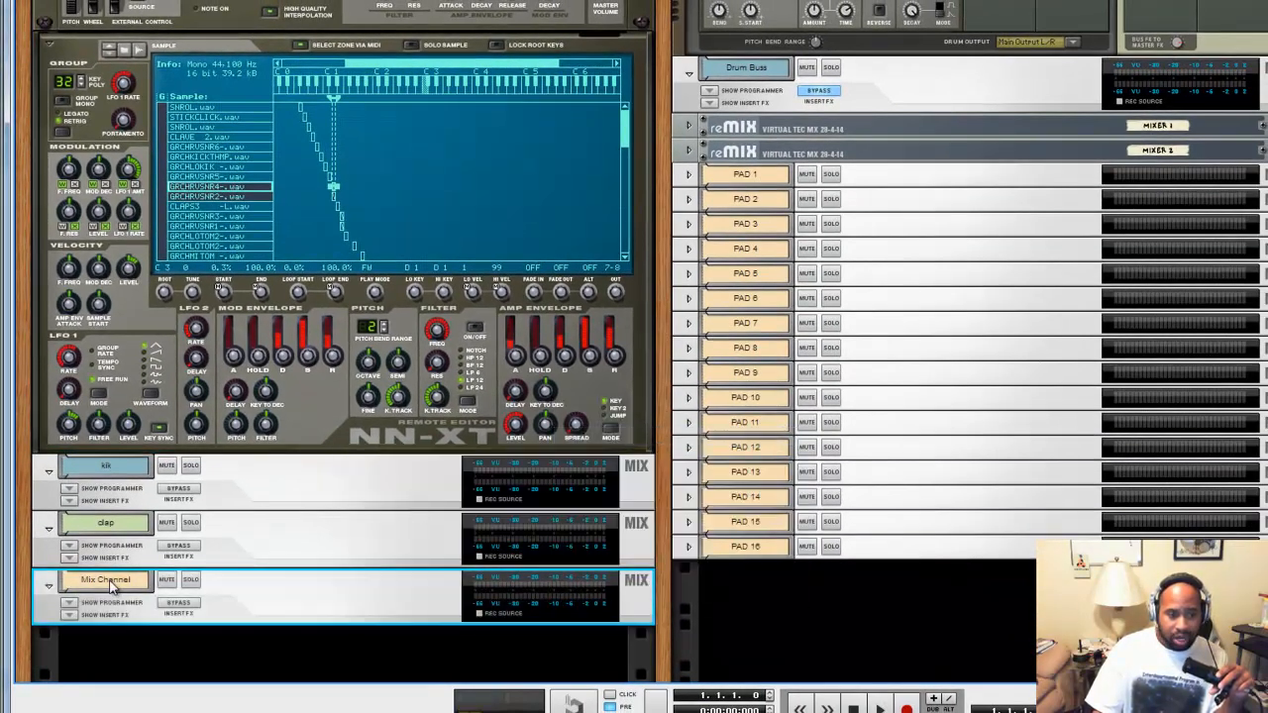
pyautogui.write('snatre')
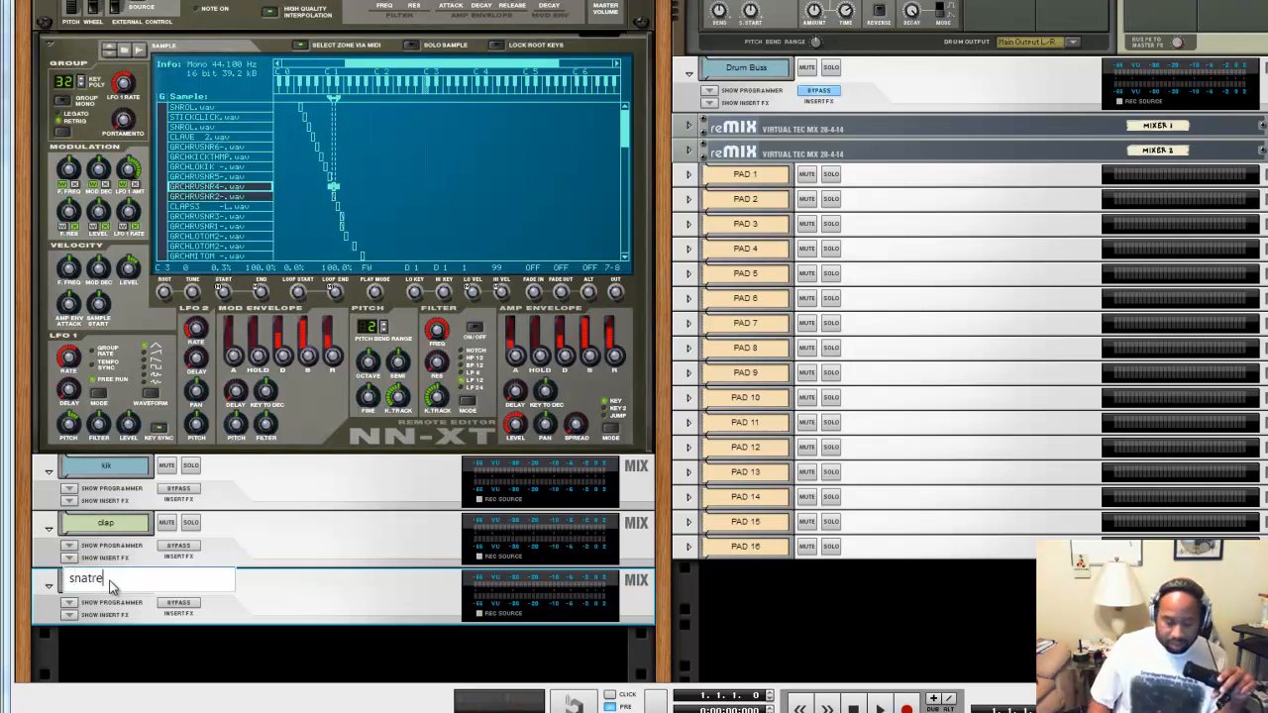
pyautogui.write('1')
pyautogui.press('Return')
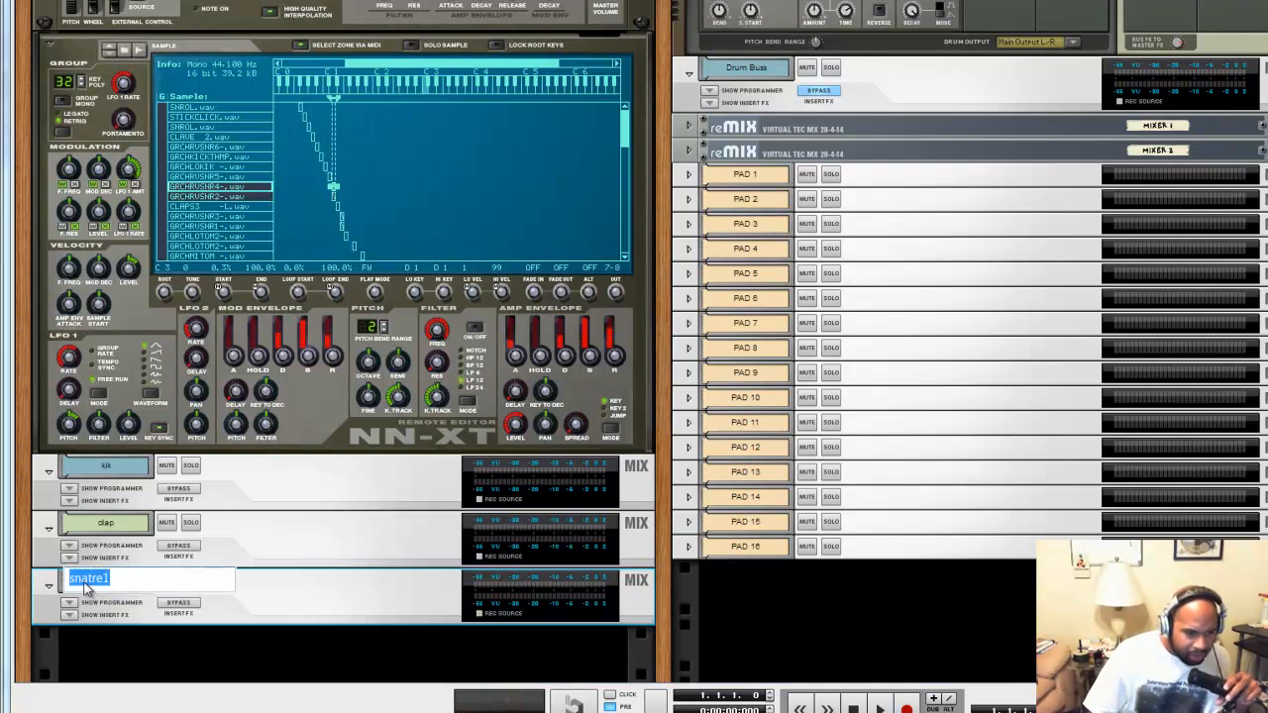
pyautogui.doubleClick(95, 582)
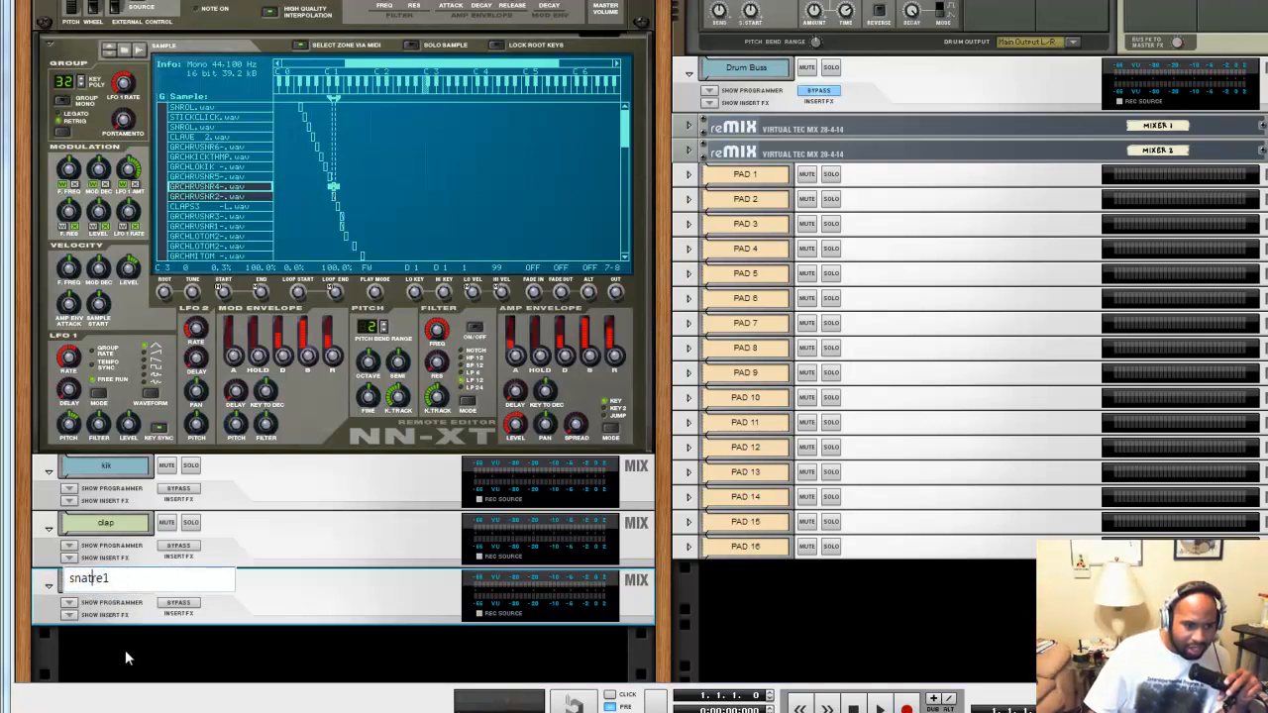
pyautogui.press('BackSpace')
pyautogui.press('Return')
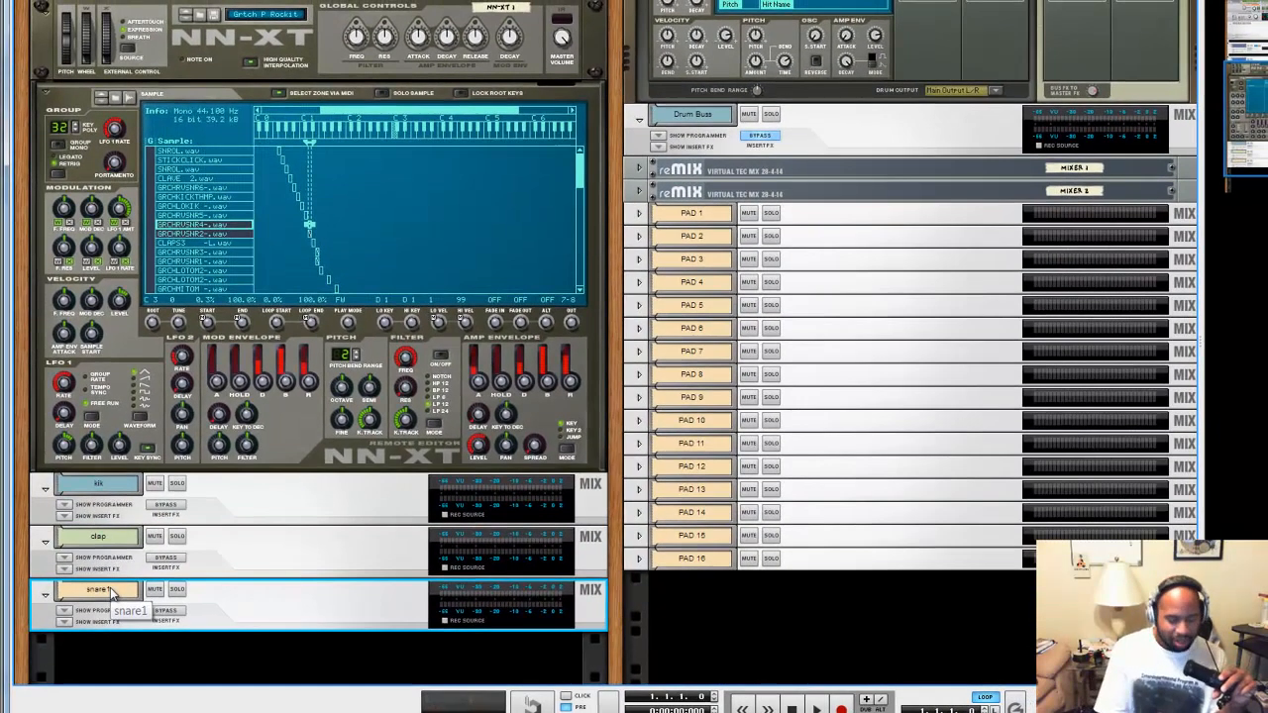
# - Cable the NN-XT's audio outputs 7 and 8 to the stereo input of the snare1 mix channel and return to the rack front
pyautogui.press('Tab')
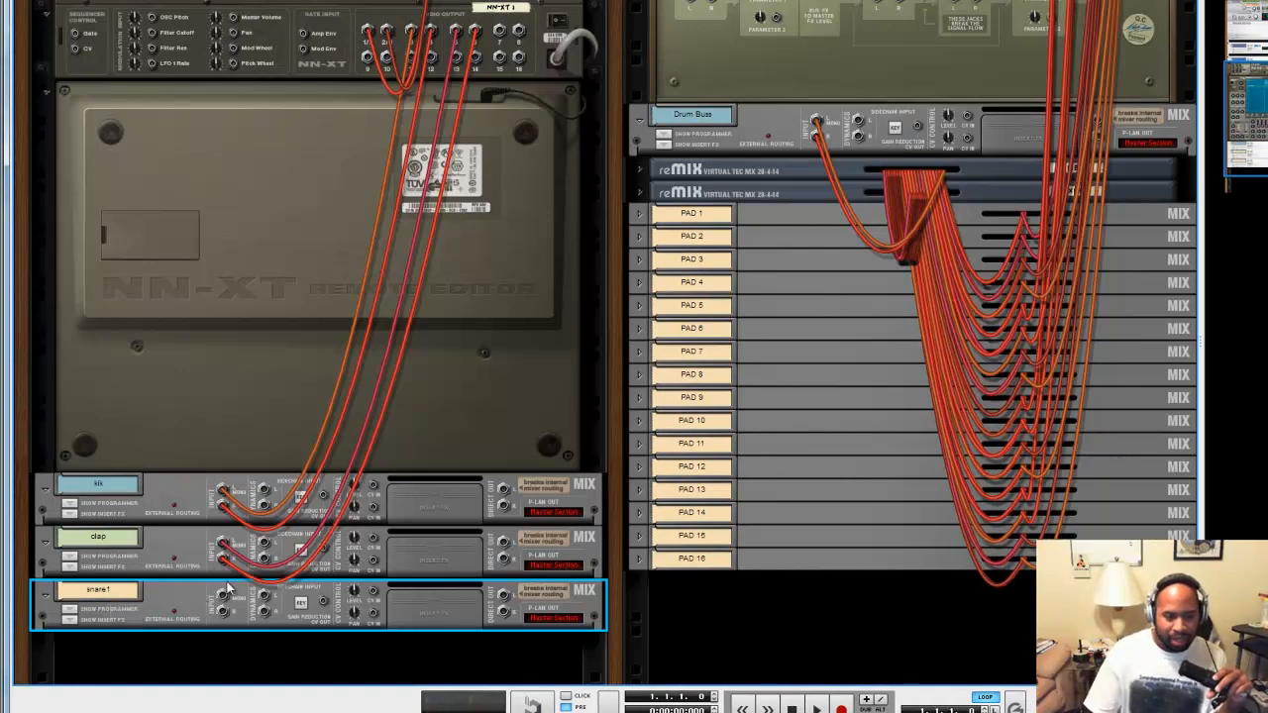
pyautogui.moveTo(224, 599); pyautogui.dragTo(504, 37)
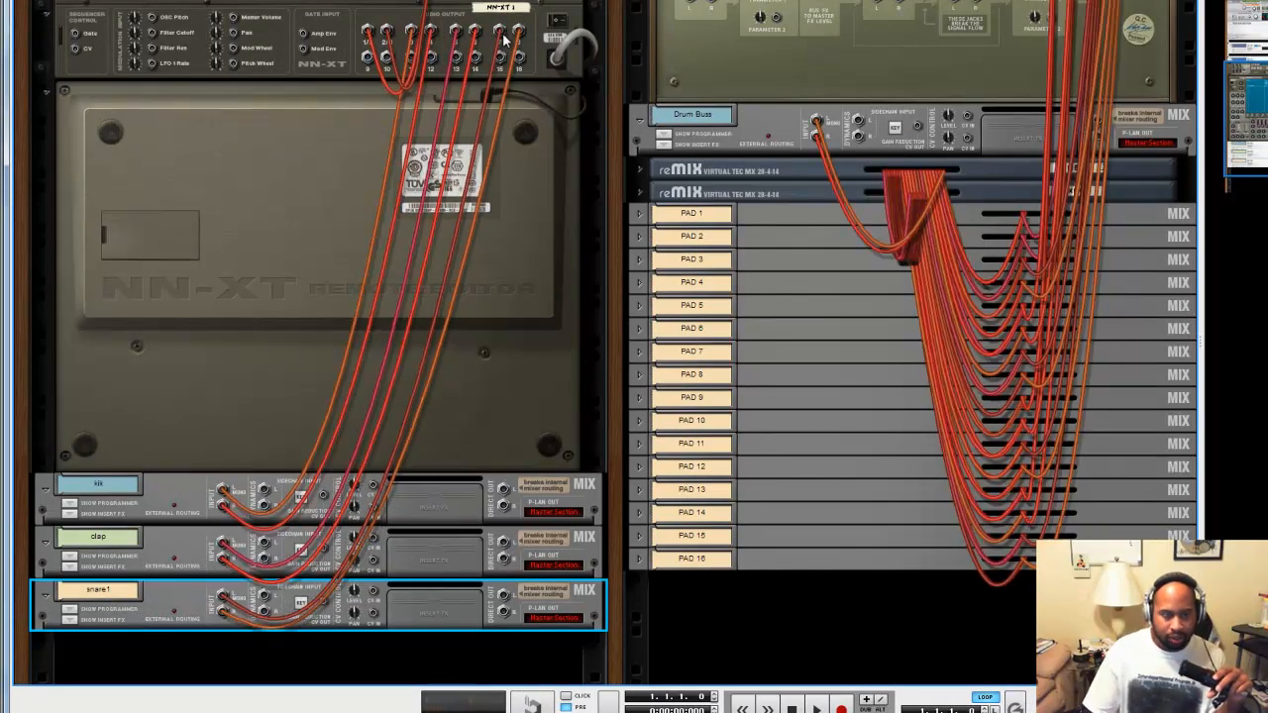
pyautogui.press('Tab')
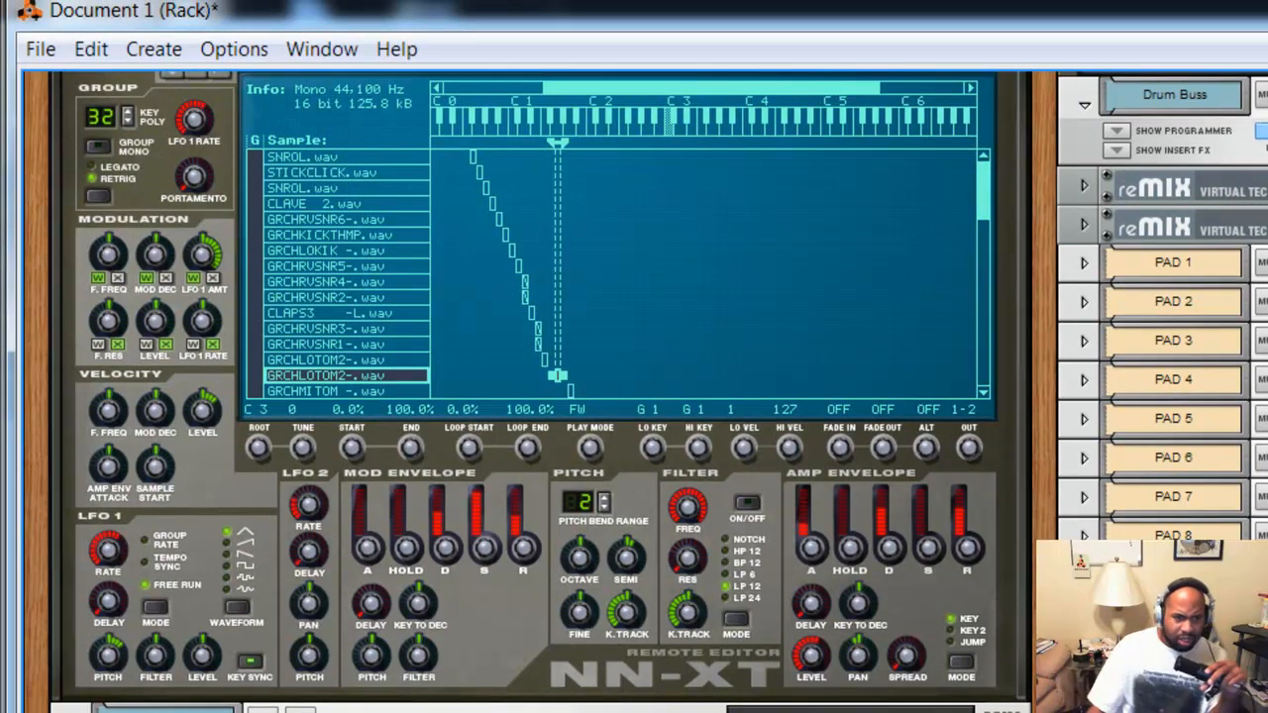
# - Examine the tom zones one by one in the NN-XT sample list, from GRCHLOTOM2 through GRCHMITOM to GRCHHITOM
pyautogui.moveTo(986, 199); pyautogui.dragTo(986, 244)
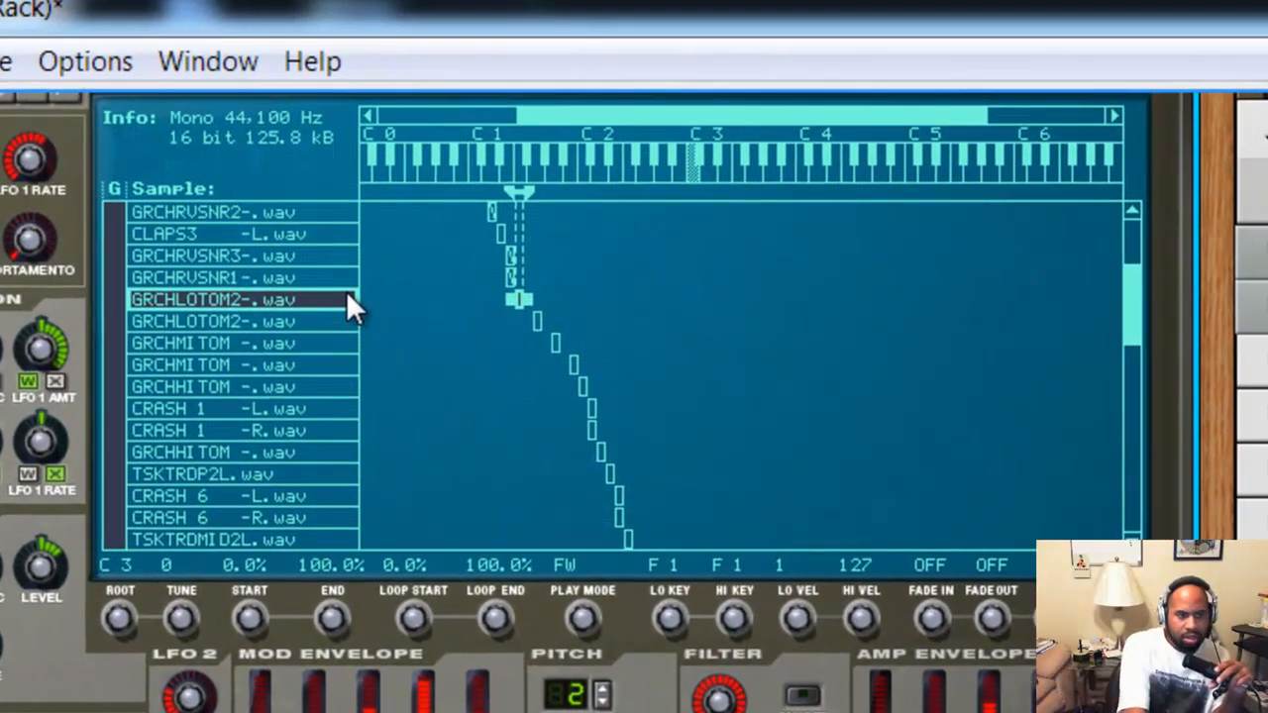
pyautogui.press('Down')
pyautogui.press('Down')
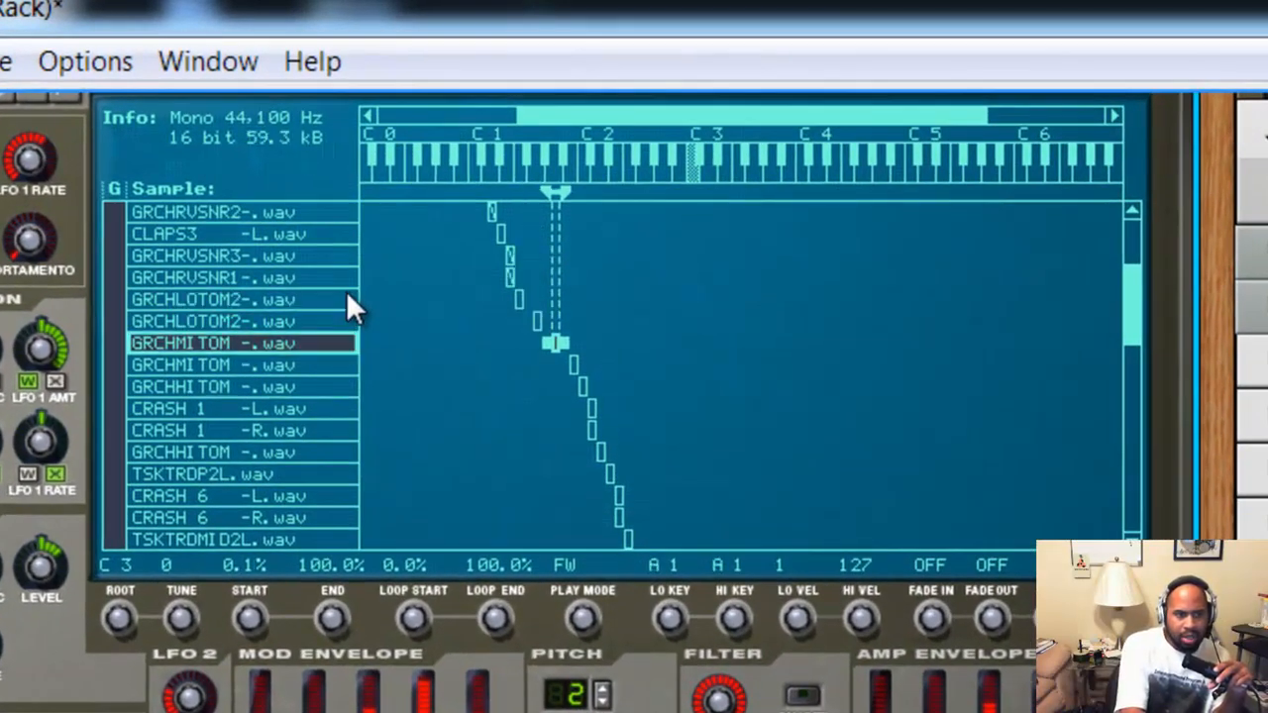
pyautogui.press('Down')
pyautogui.press('Down')
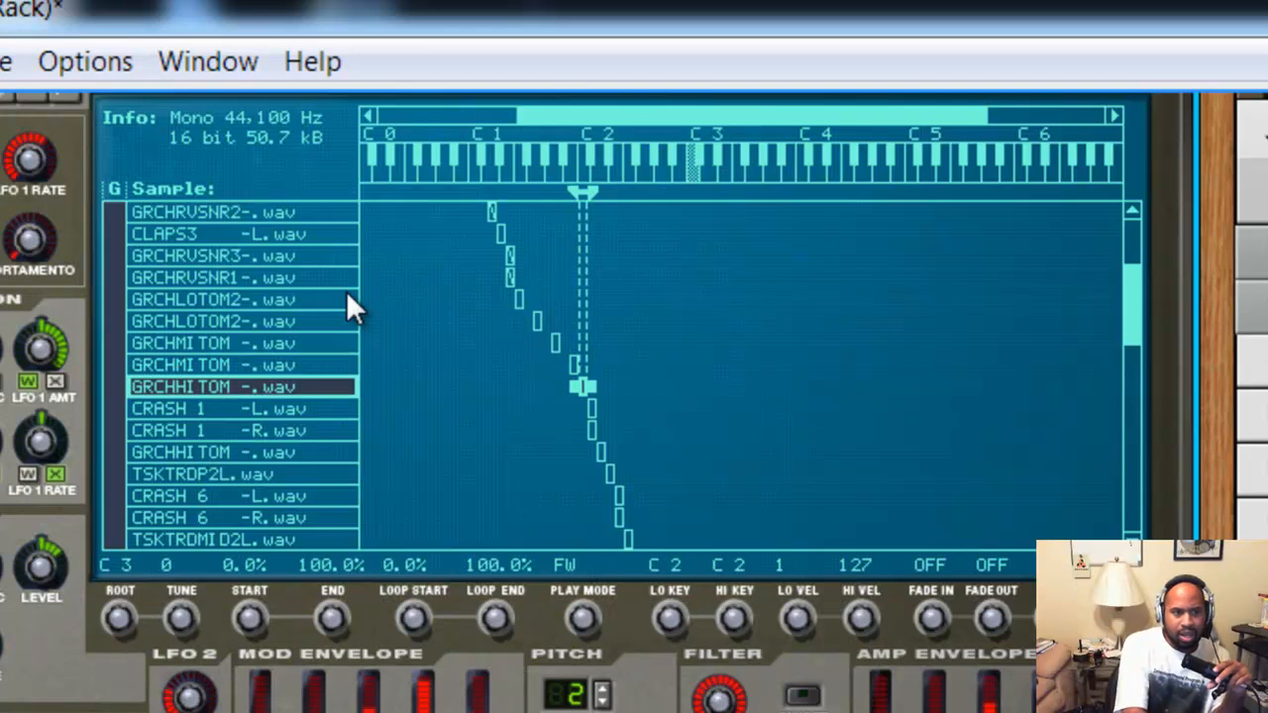
pyautogui.press('Up')
pyautogui.press('Up')
pyautogui.press('Up')
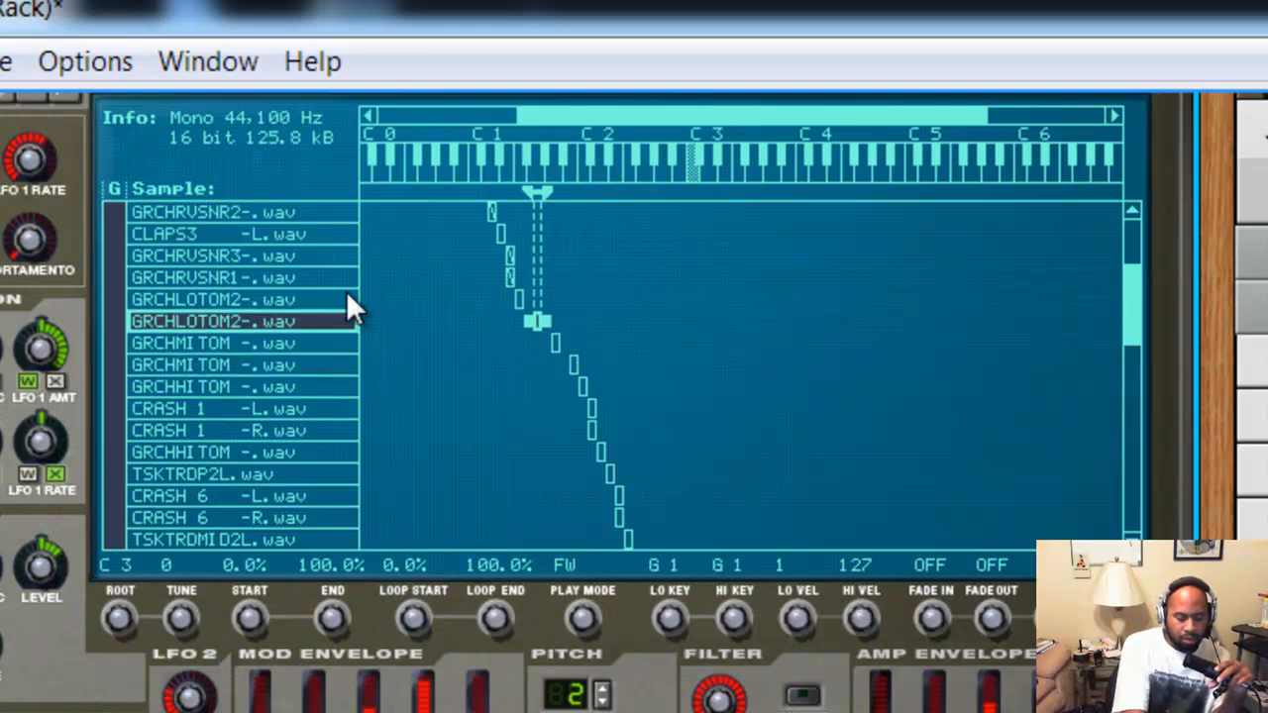
pyautogui.press('Up')
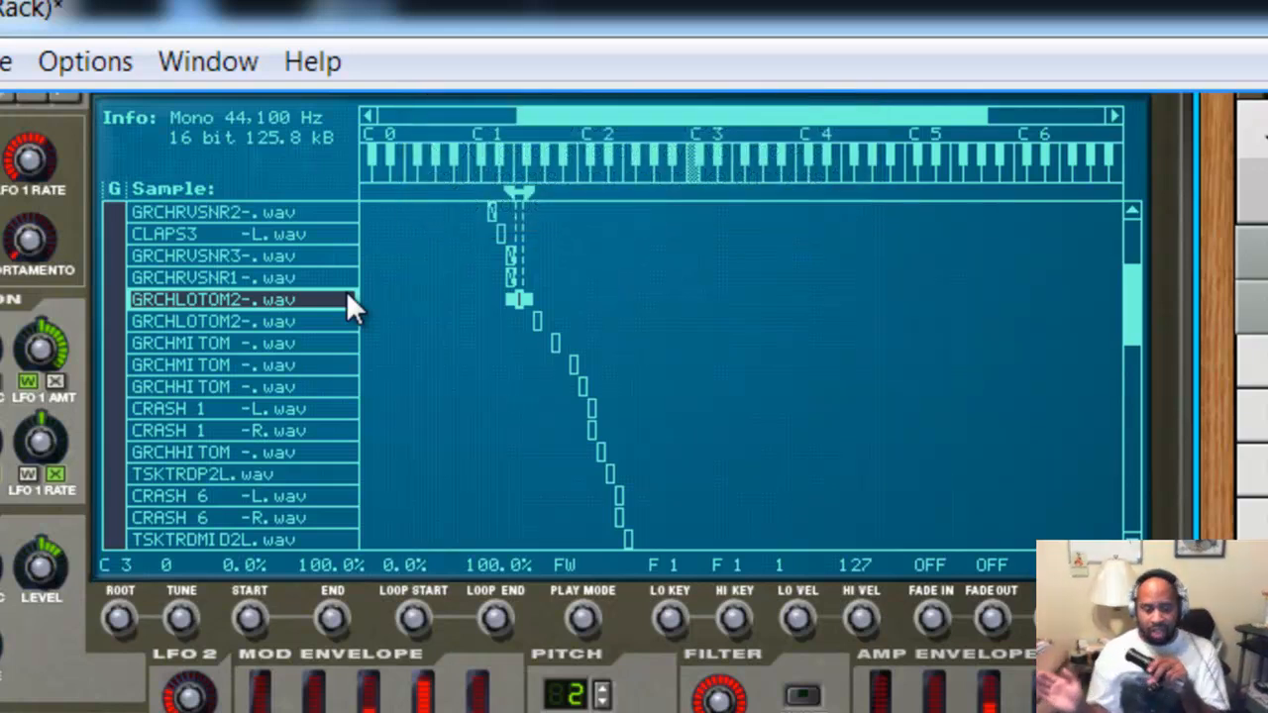
pyautogui.press('Down')
pyautogui.press('Down')
pyautogui.press('Down')
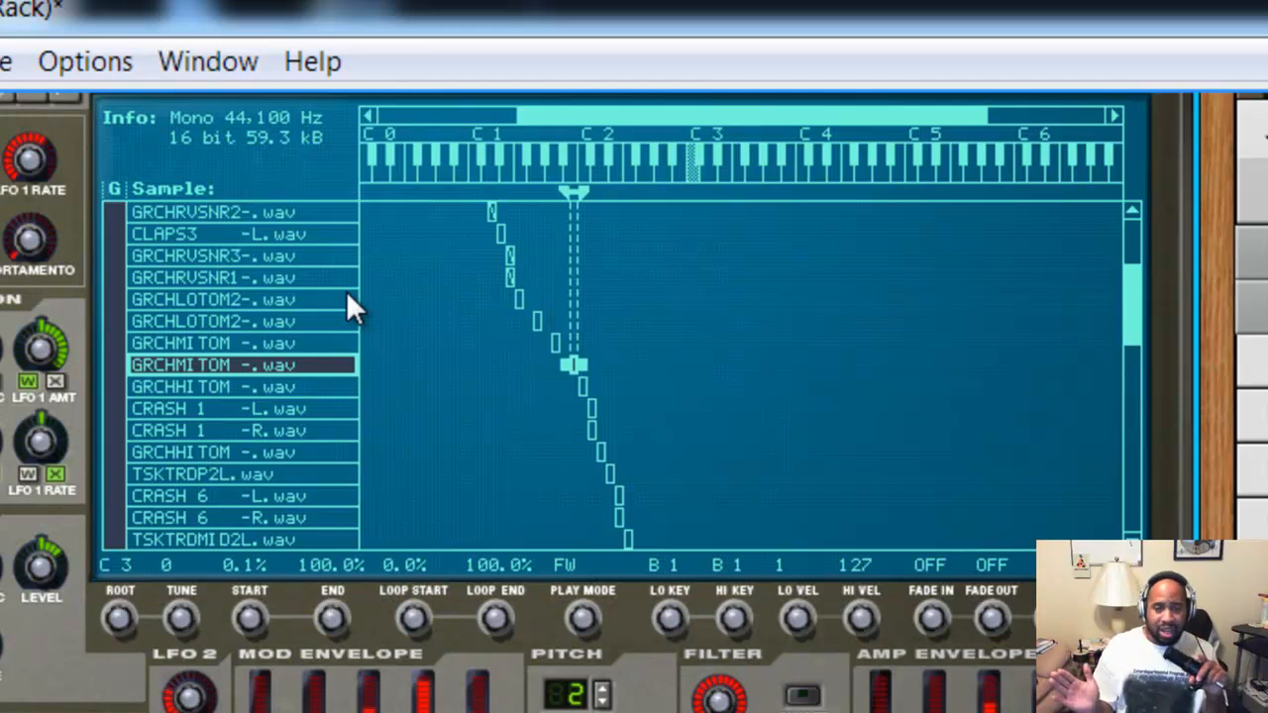
pyautogui.click(346, 290)
pyautogui.press('Down')
pyautogui.press('Down')
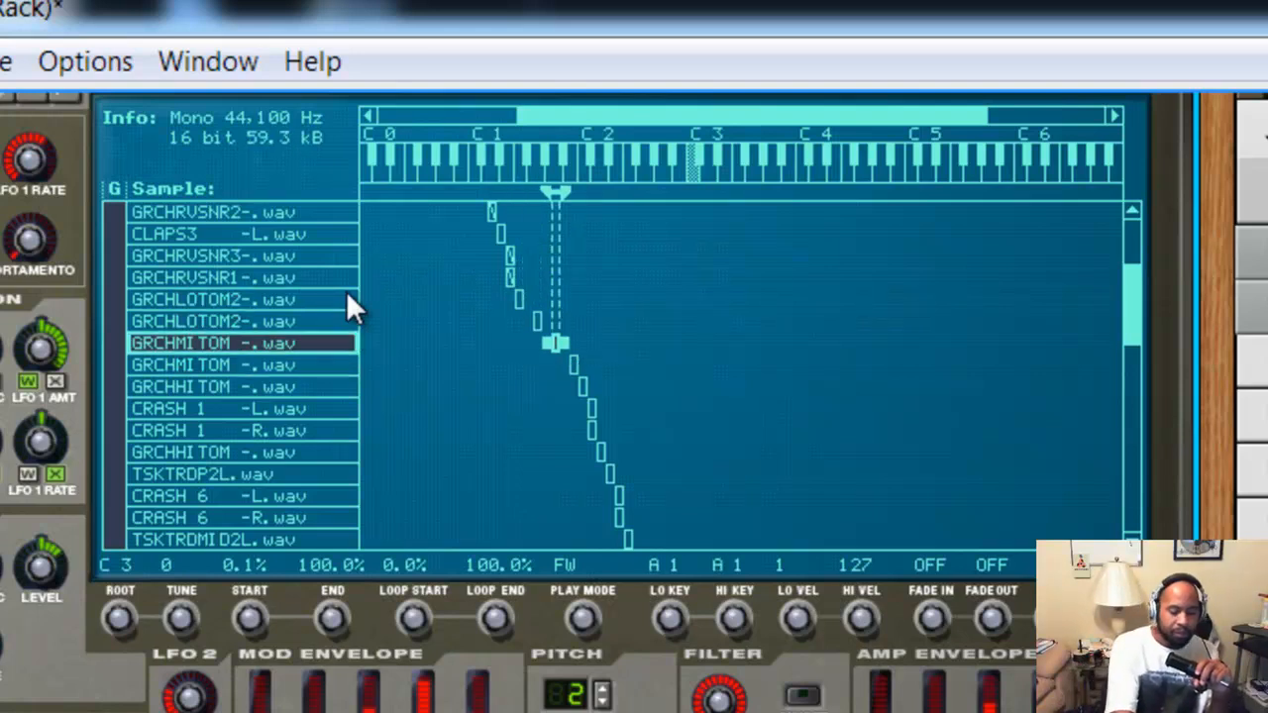
pyautogui.press('Down')
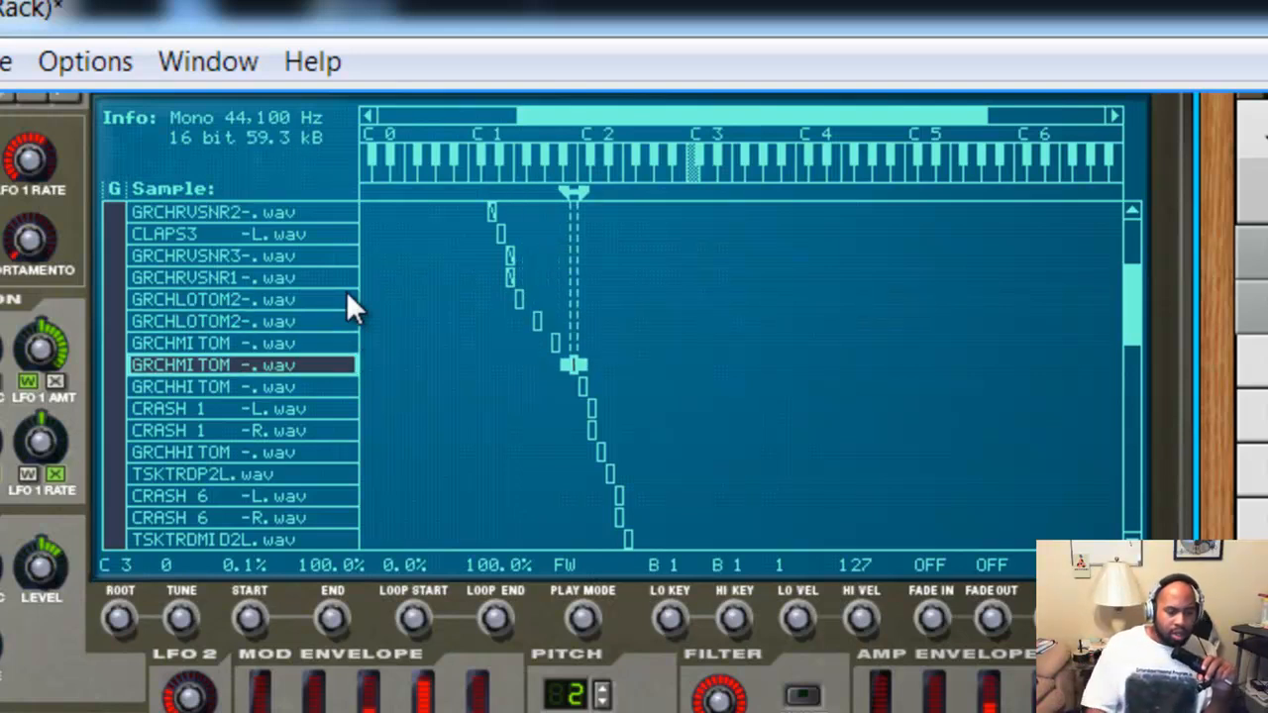
pyautogui.press('Down')
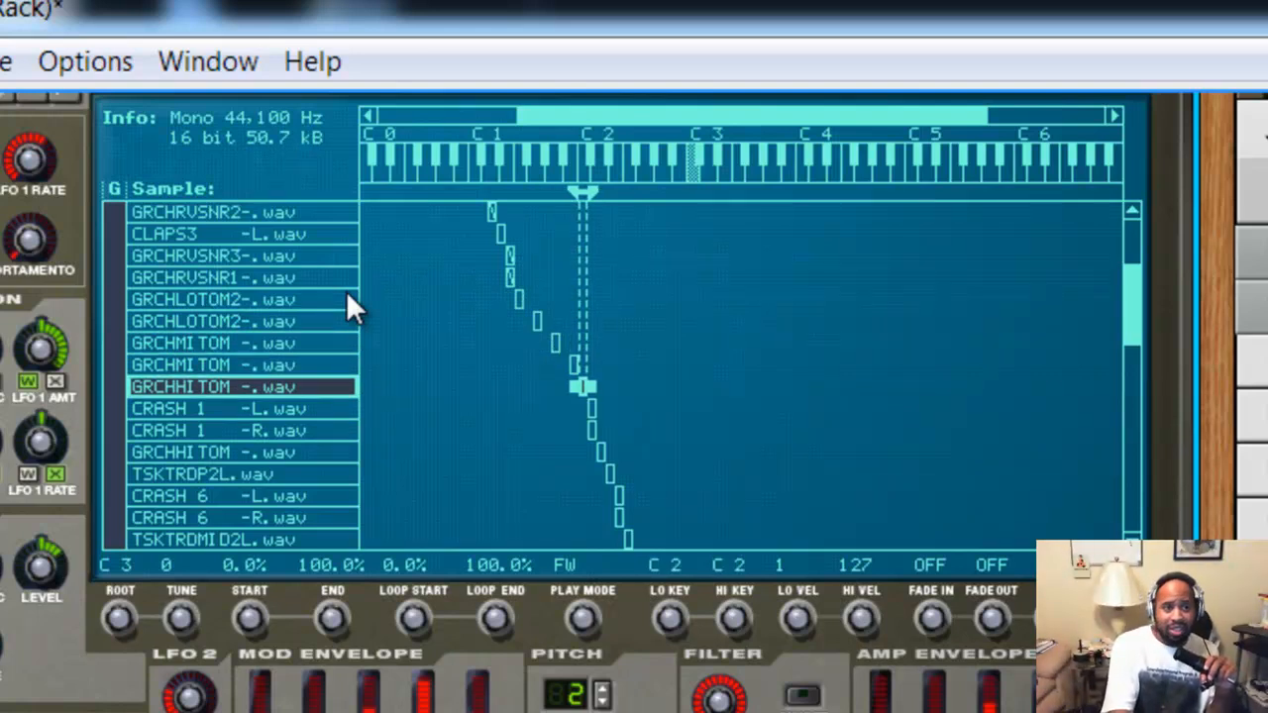
pyautogui.press('Up')
pyautogui.press('Up')
pyautogui.press('Up')
pyautogui.press('Up')
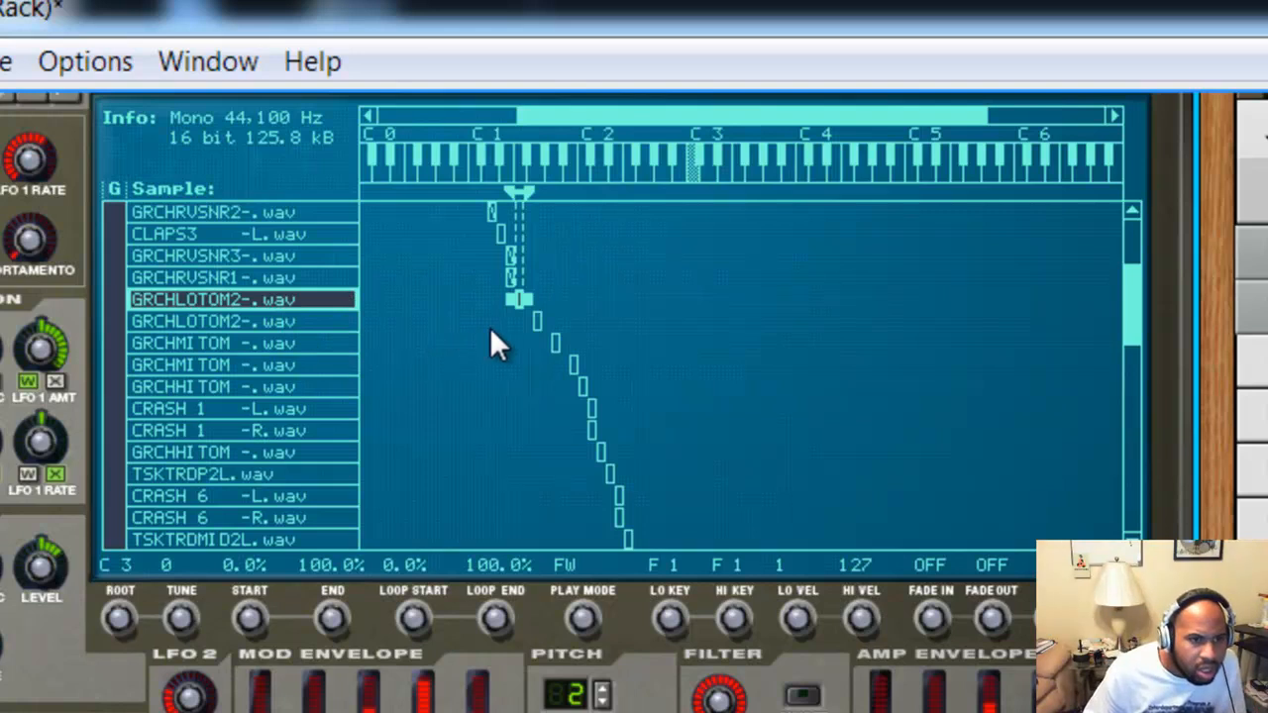
# - Select the five consecutive tom zones from the first GRCHLOTOM2 to the first GRCHHITOM and set their output to 9-10
pyautogui.press('Down')
pyautogui.press('Down')
pyautogui.press('Down')
pyautogui.press('Down')
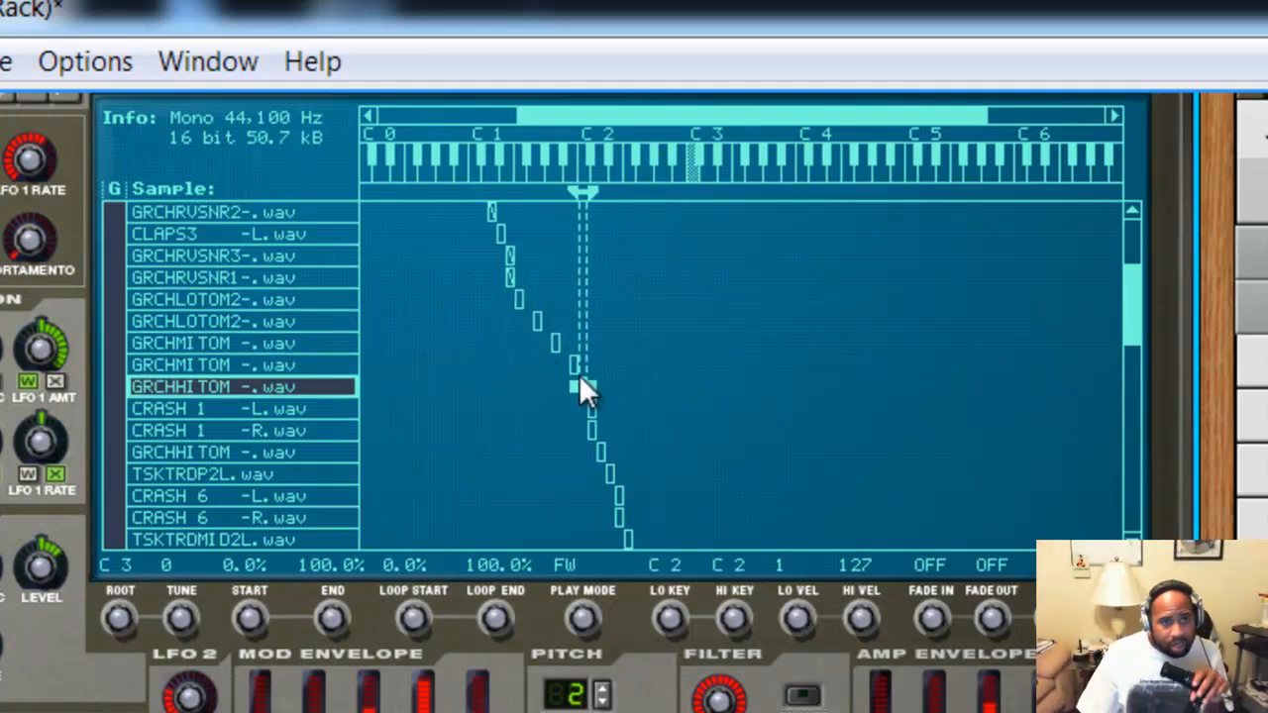
pyautogui.moveTo(614, 392); pyautogui.dragTo(407, 303)
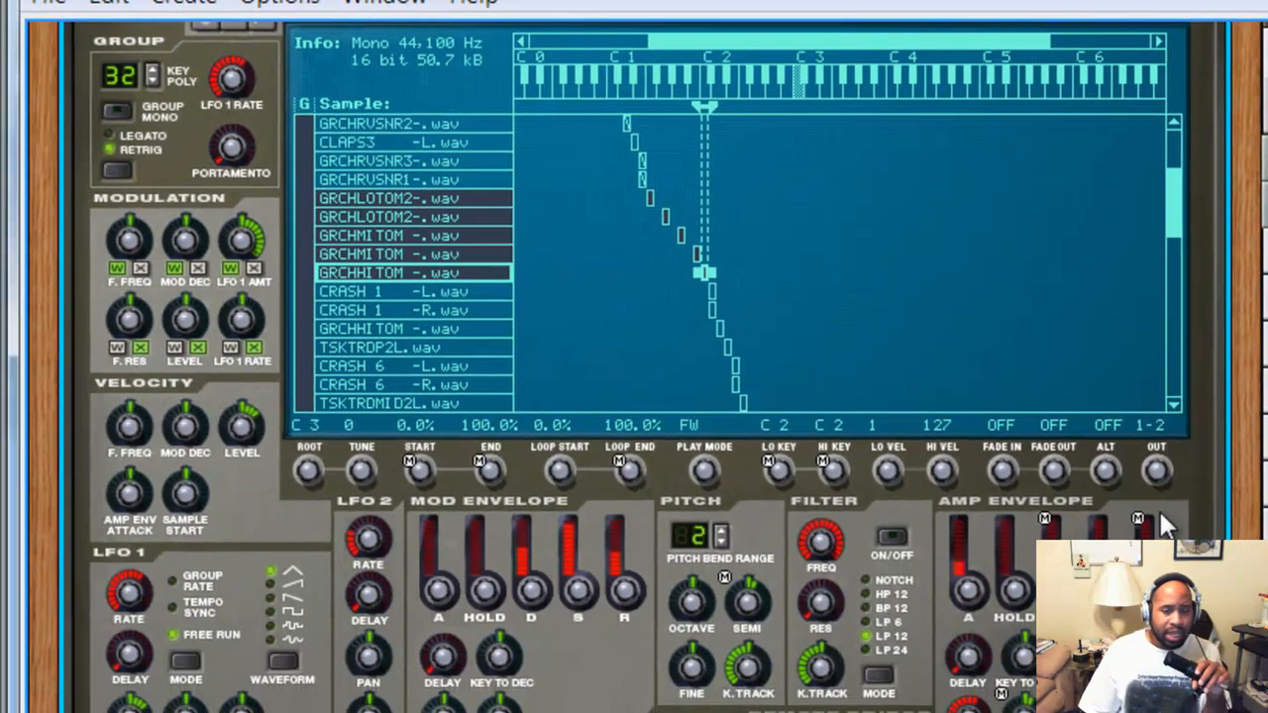
pyautogui.moveTo(1155, 458); pyautogui.dragTo(1182, 366)
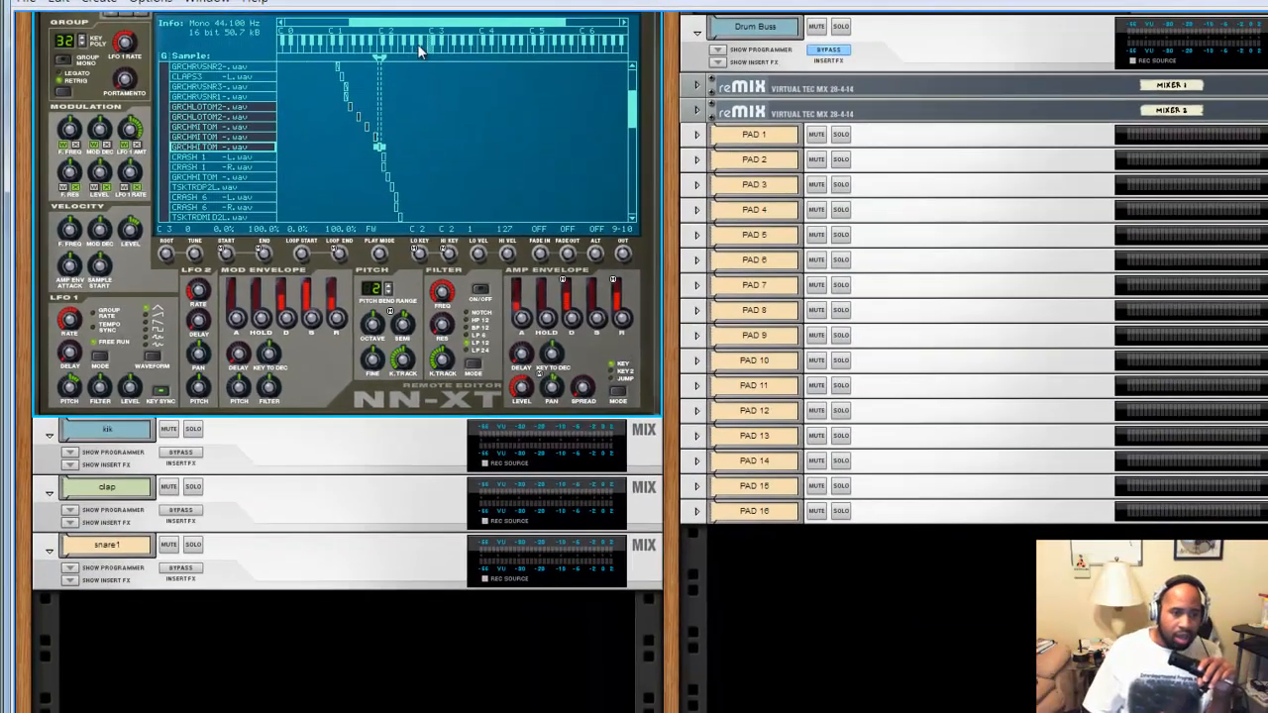
# - Create a Mix Channel in the empty rack space below the snare1 channel and name it tomz
pyautogui.rightClick(403, 673)
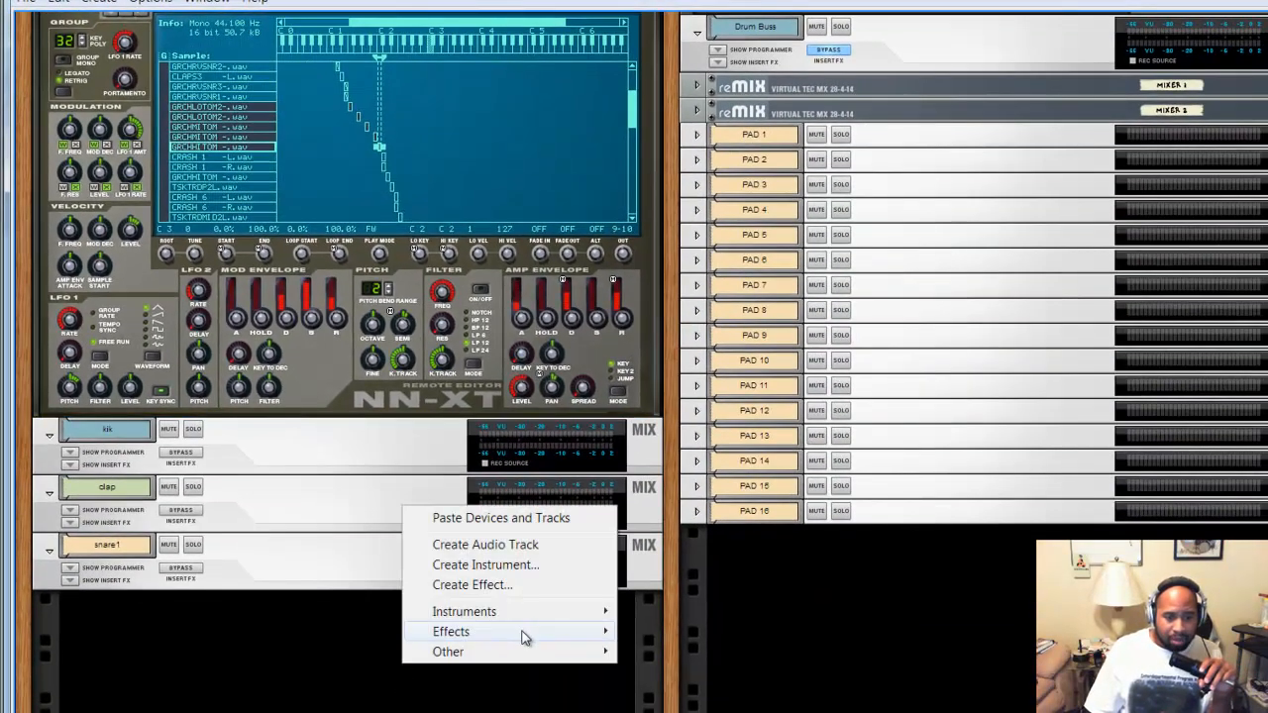
pyautogui.moveTo(538, 654)
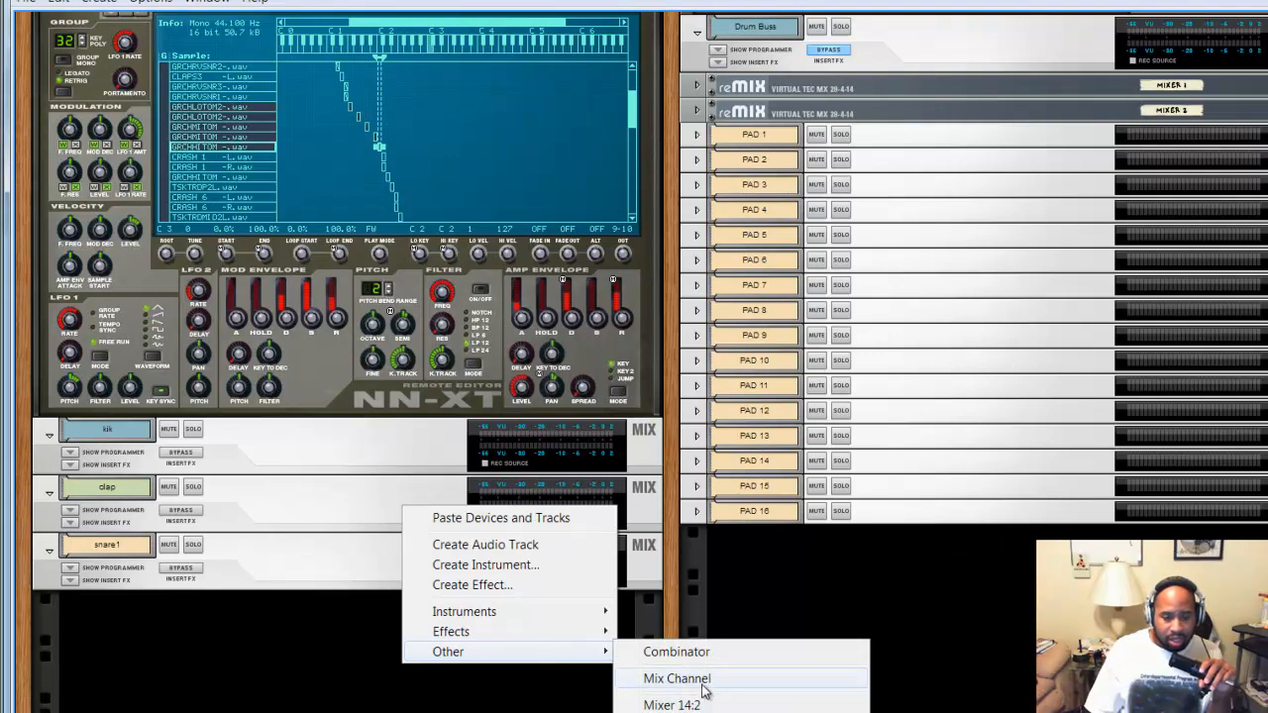
pyautogui.rightClick(561, 709)
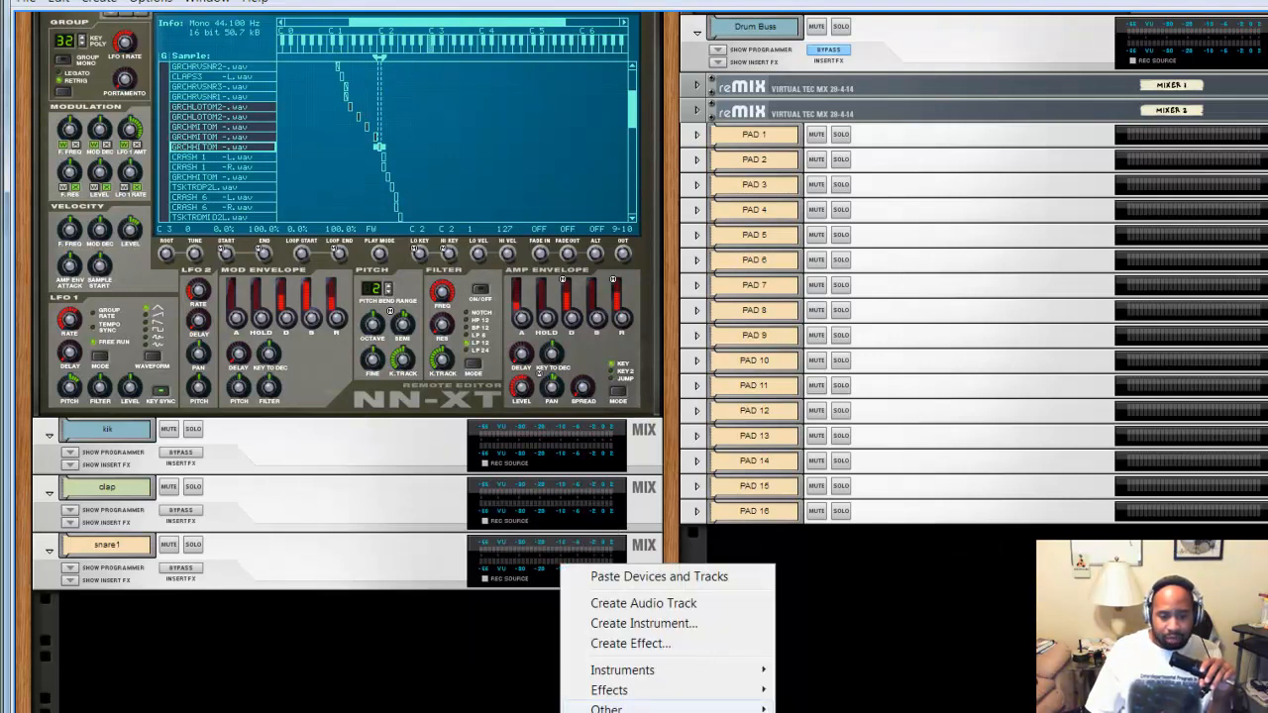
pyautogui.moveTo(733, 709)
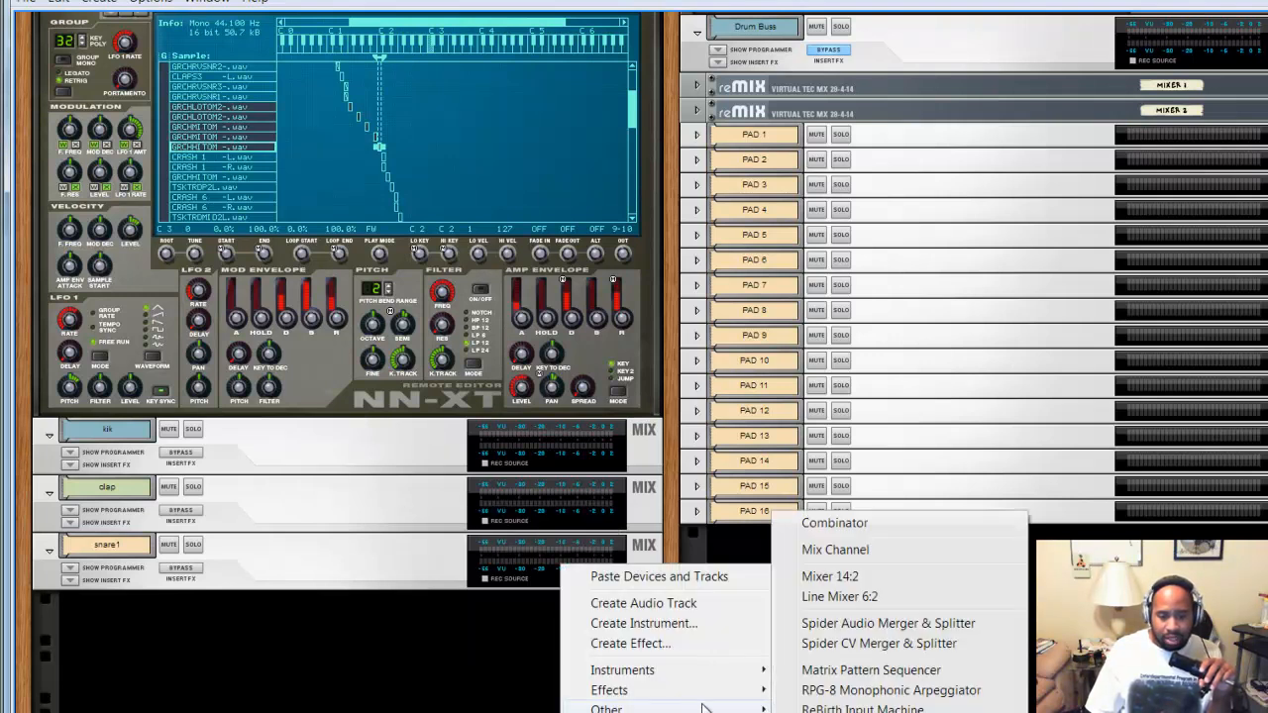
pyautogui.click(834, 550)
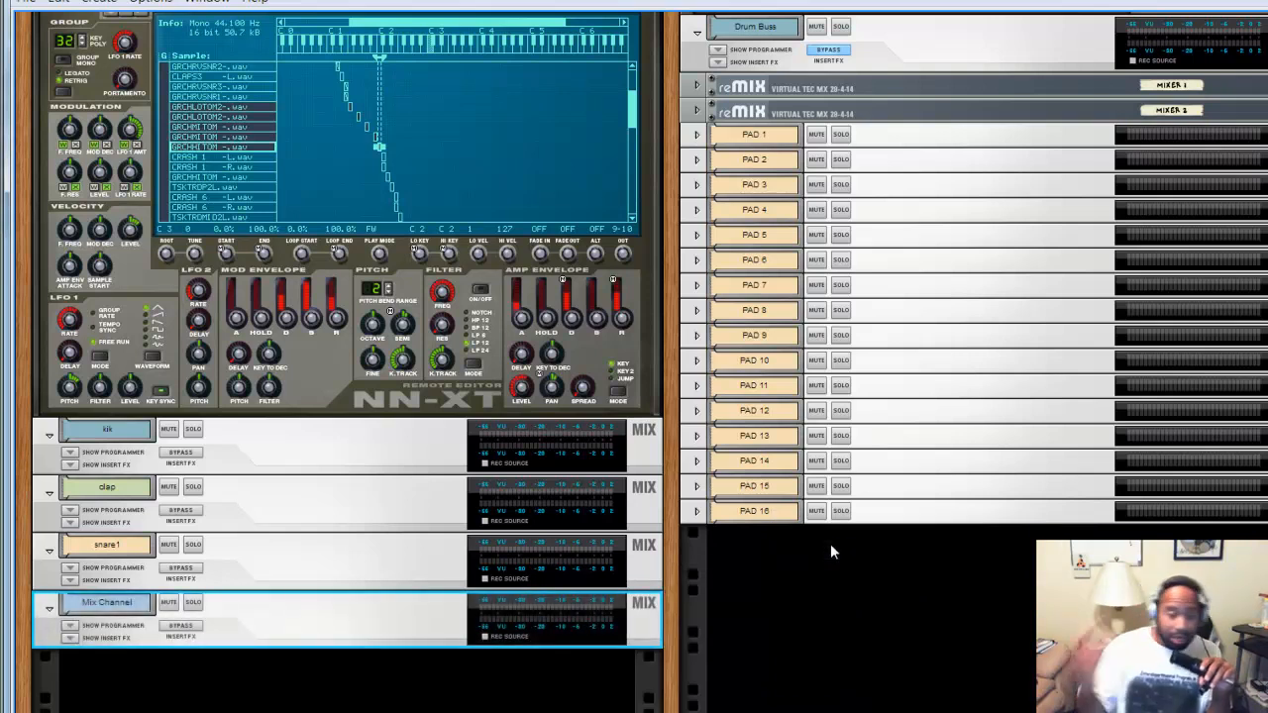
pyautogui.doubleClick(131, 604)
pyautogui.write('tomz')
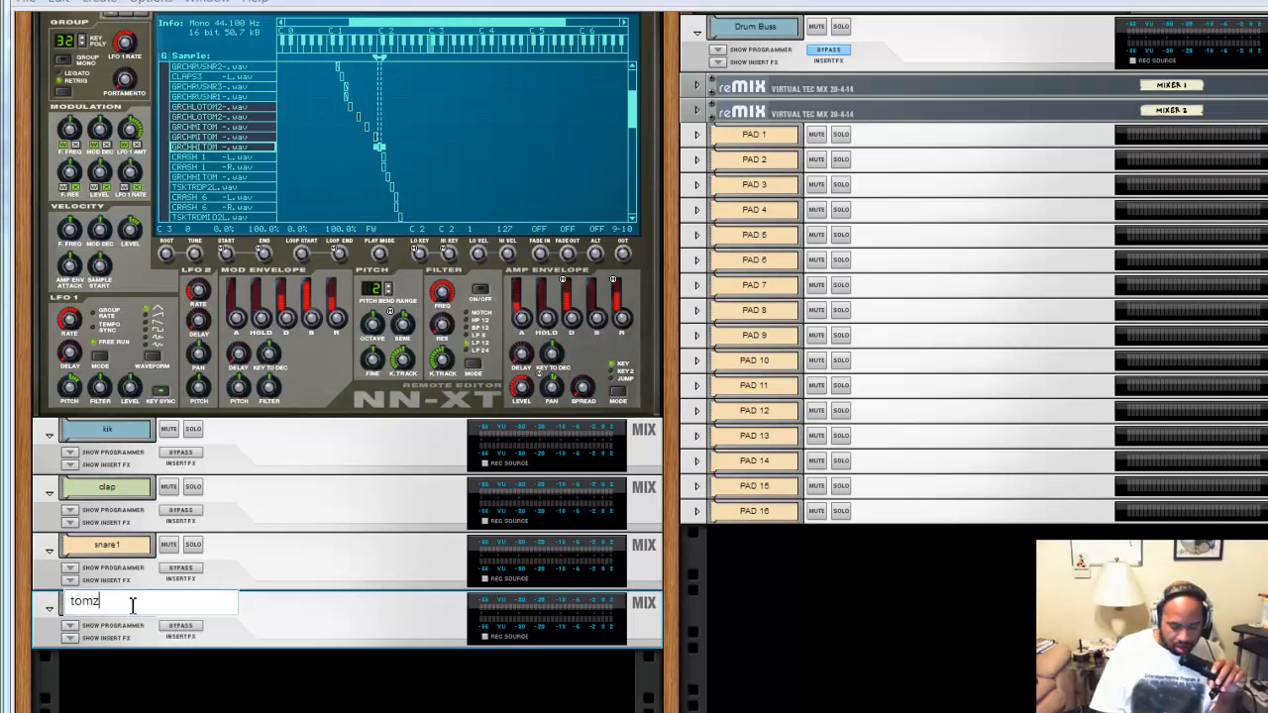
pyautogui.press('Return')
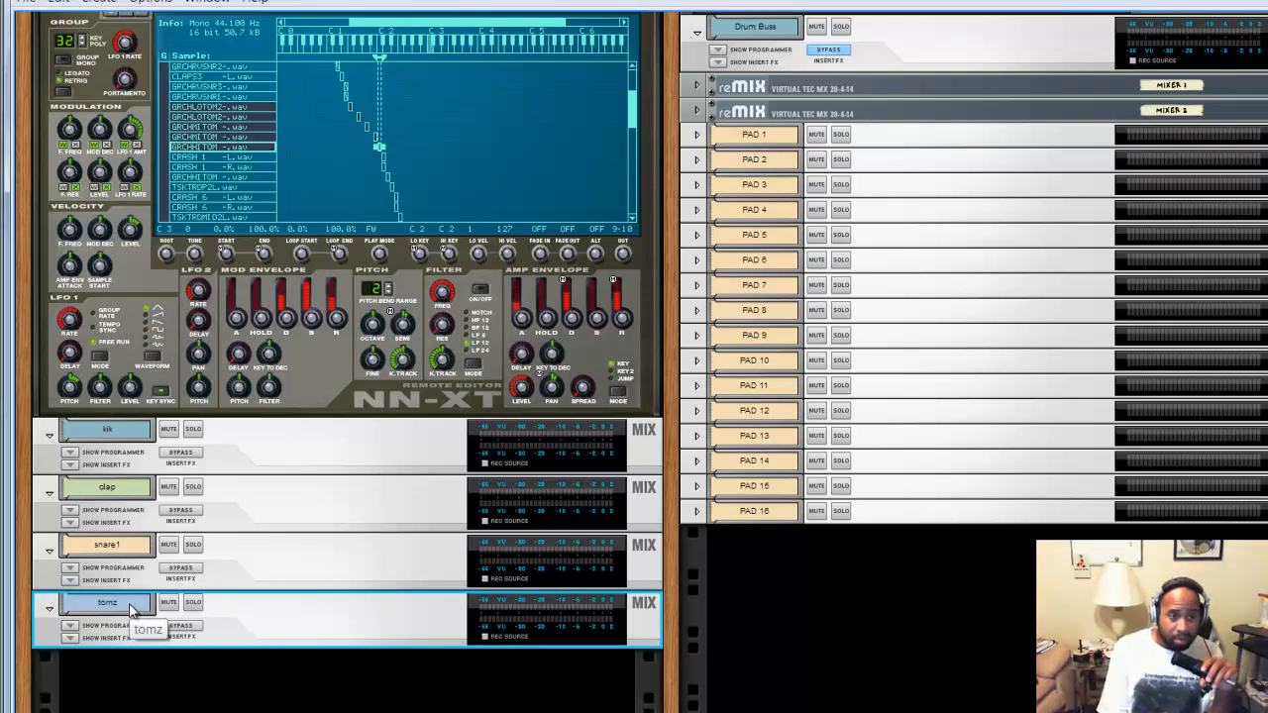
# - Cable the NN-XT's audio outputs 9 and 10 to the stereo input of the tomz mix channel and return to the rack front
pyautogui.press('Tab')
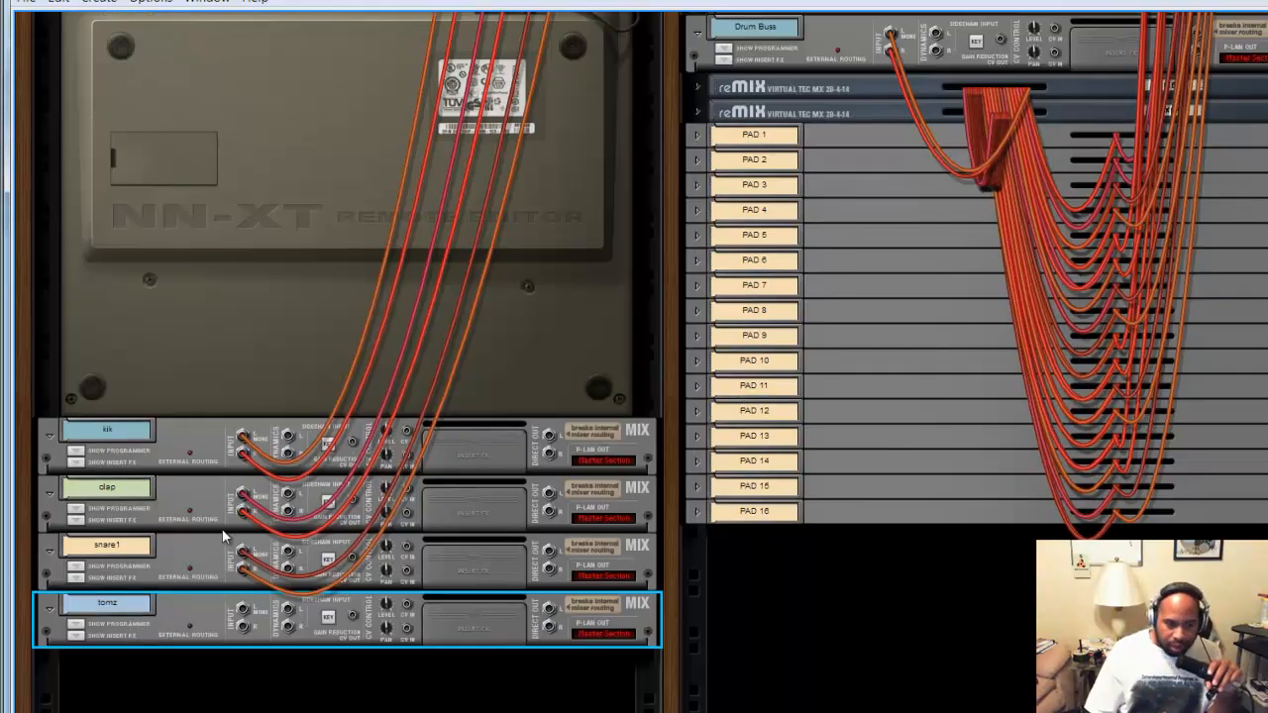
pyautogui.moveTo(244, 621); pyautogui.dragTo(403, 107)
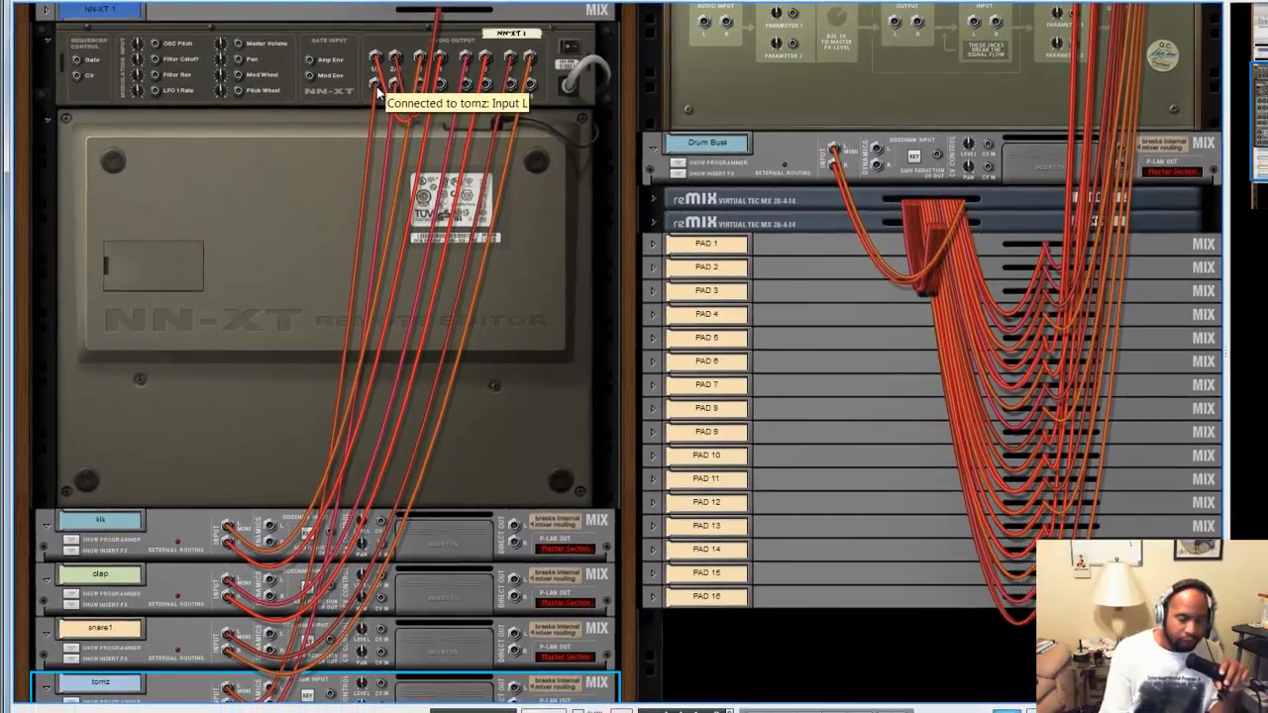
pyautogui.press('Tab')
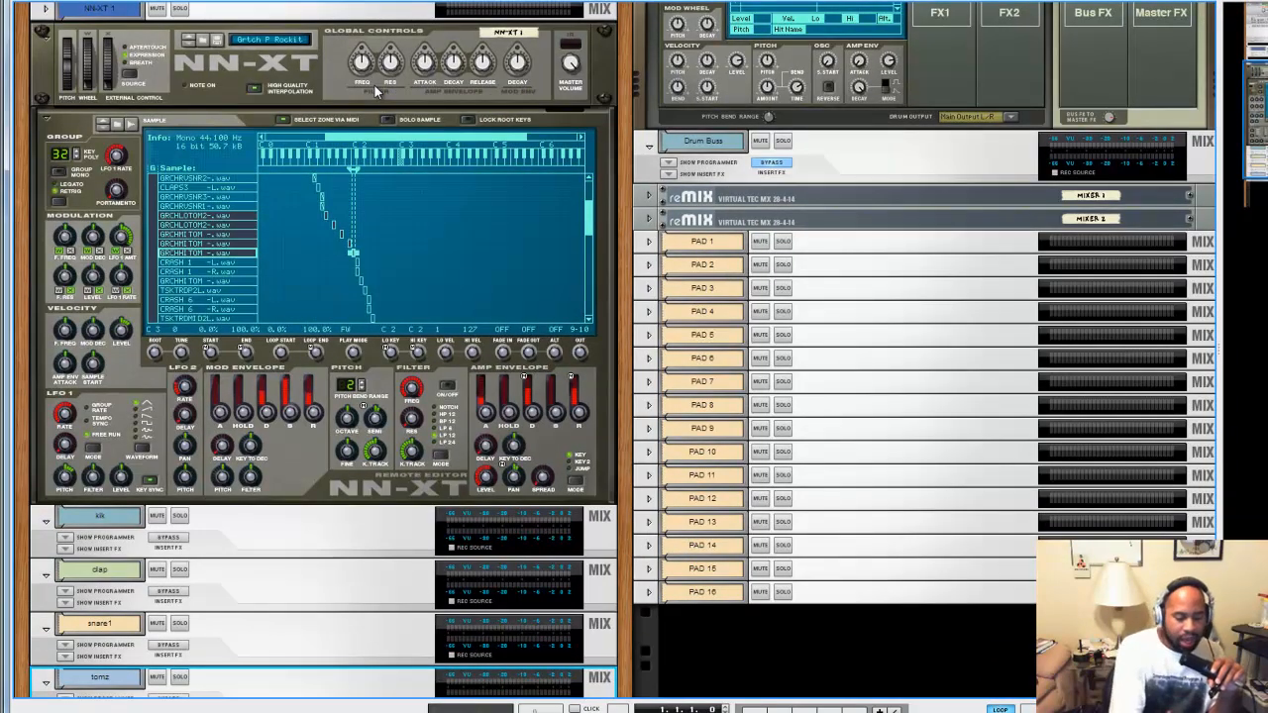
# - Review the kik, clap, snare1 and tomz channels in the rack and the main mixer, and inspect their cabling at the rack rear
pyautogui.moveTo(1261, 111); pyautogui.dragTo(1258, 140)
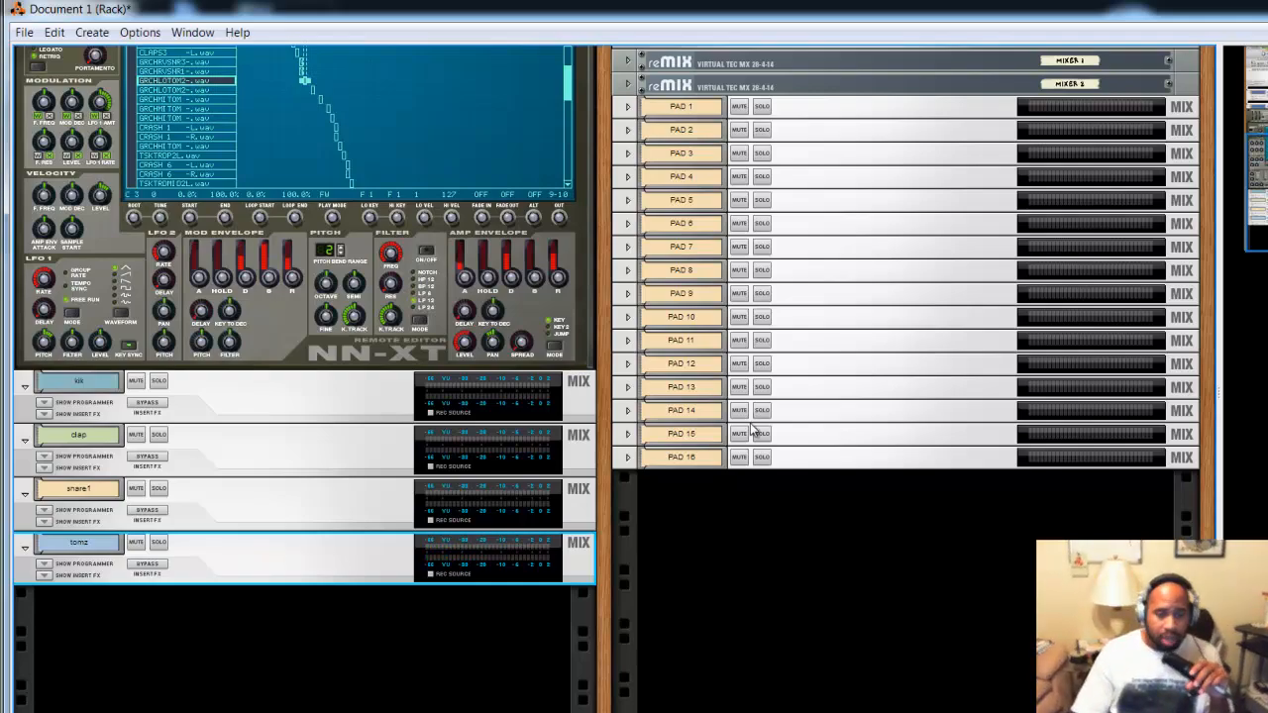
pyautogui.scroll(3, 268, 546)
pyautogui.scroll(3, 269, 546)
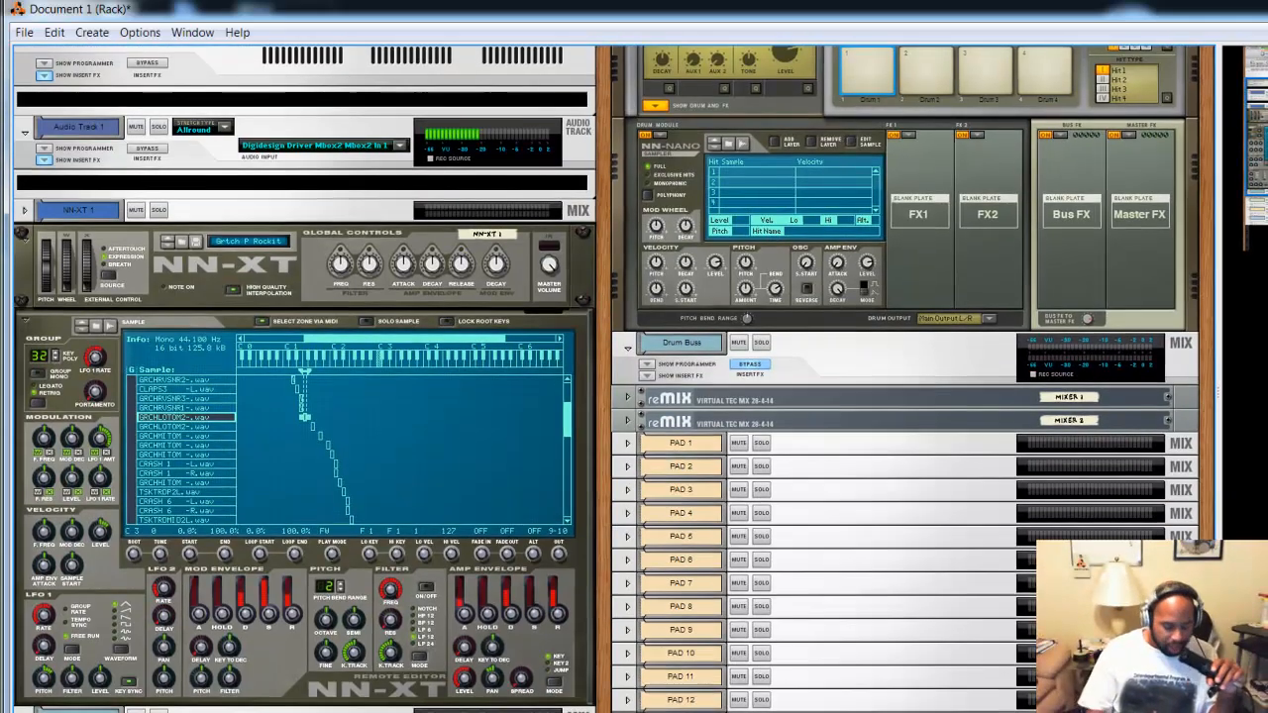
pyautogui.scroll(-5, 357, 527)
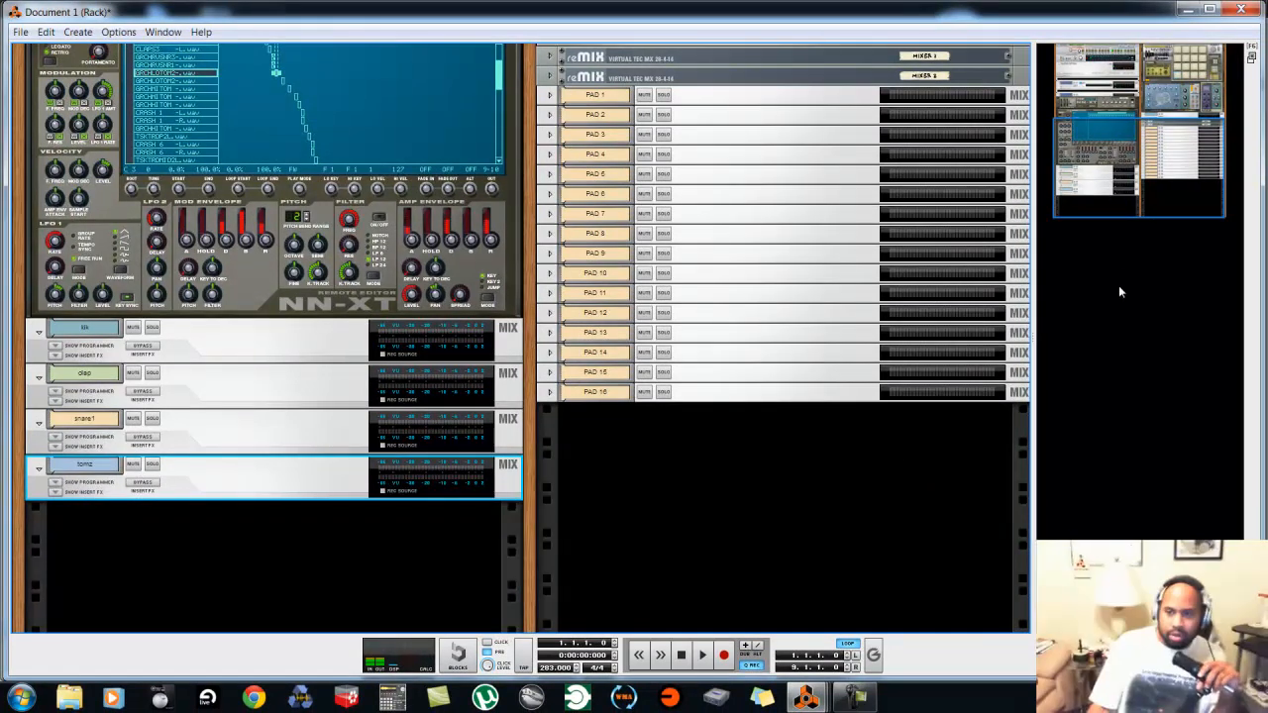
pyautogui.press('F5')
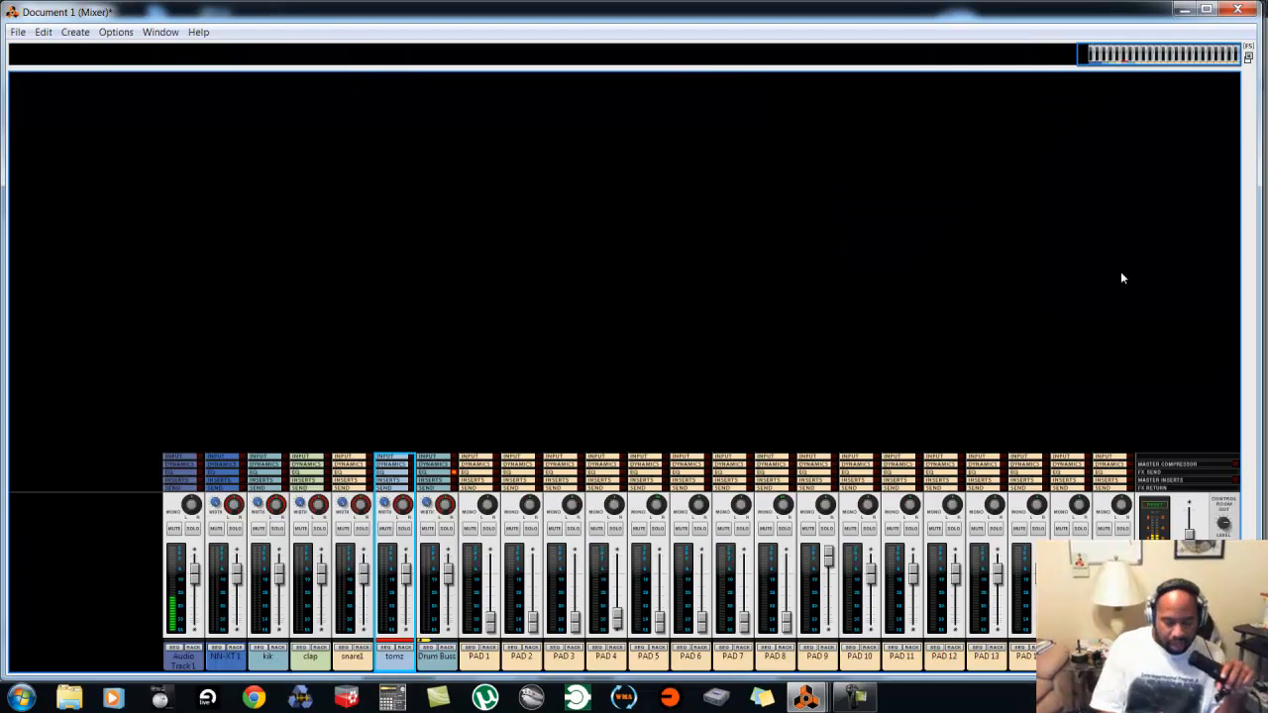
pyautogui.press('F6')
pyautogui.press('F7')
pyautogui.press('F5')
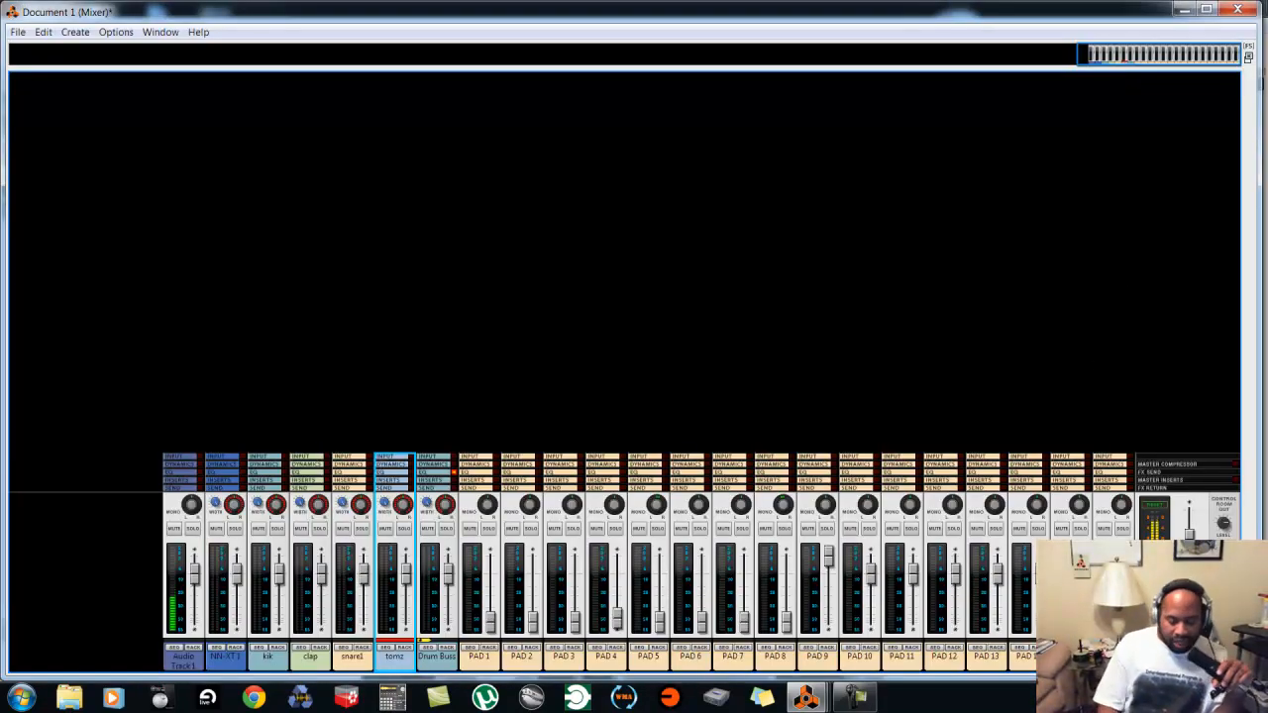
pyautogui.press('F6')
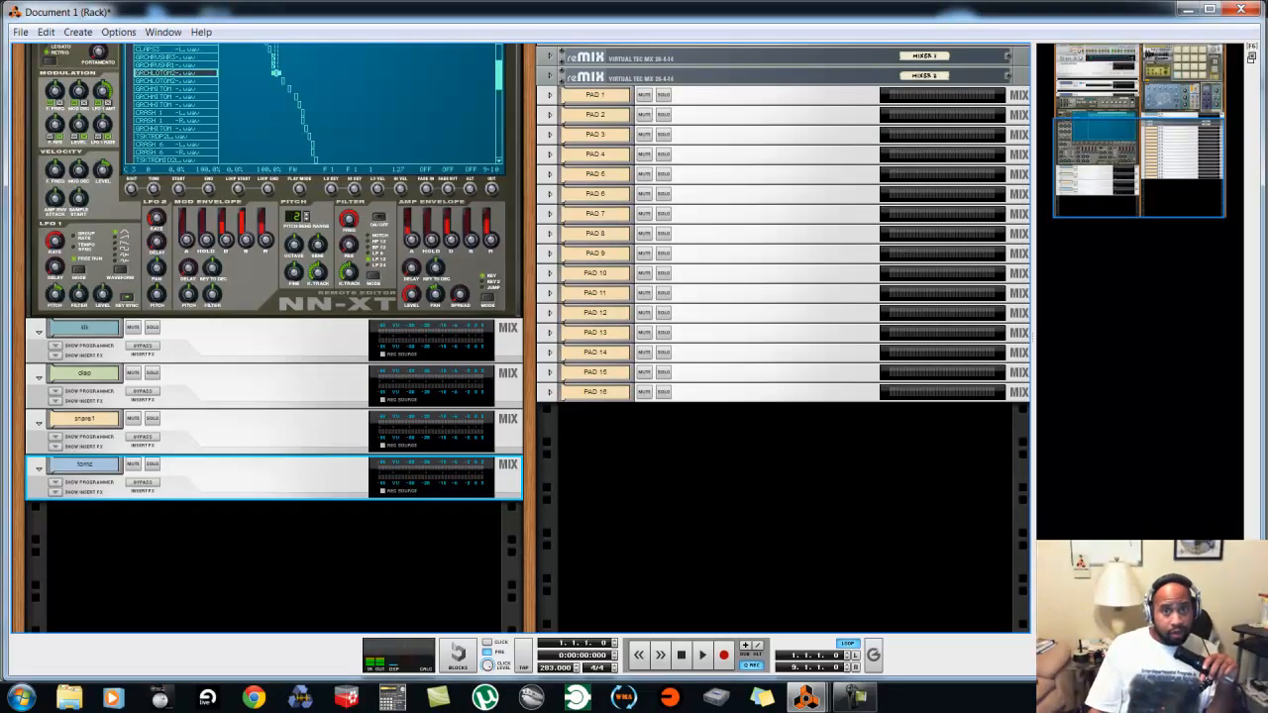
pyautogui.moveTo(1127, 180); pyautogui.dragTo(1124, 161)
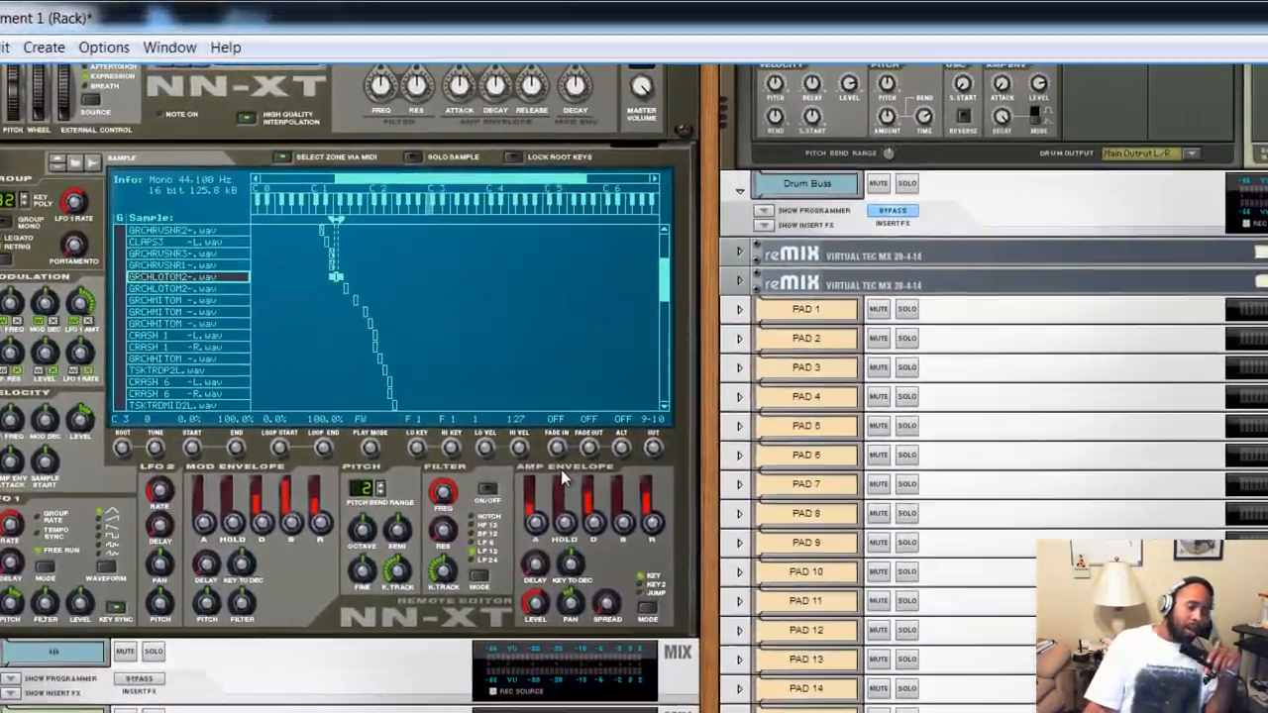
pyautogui.press('Tab')
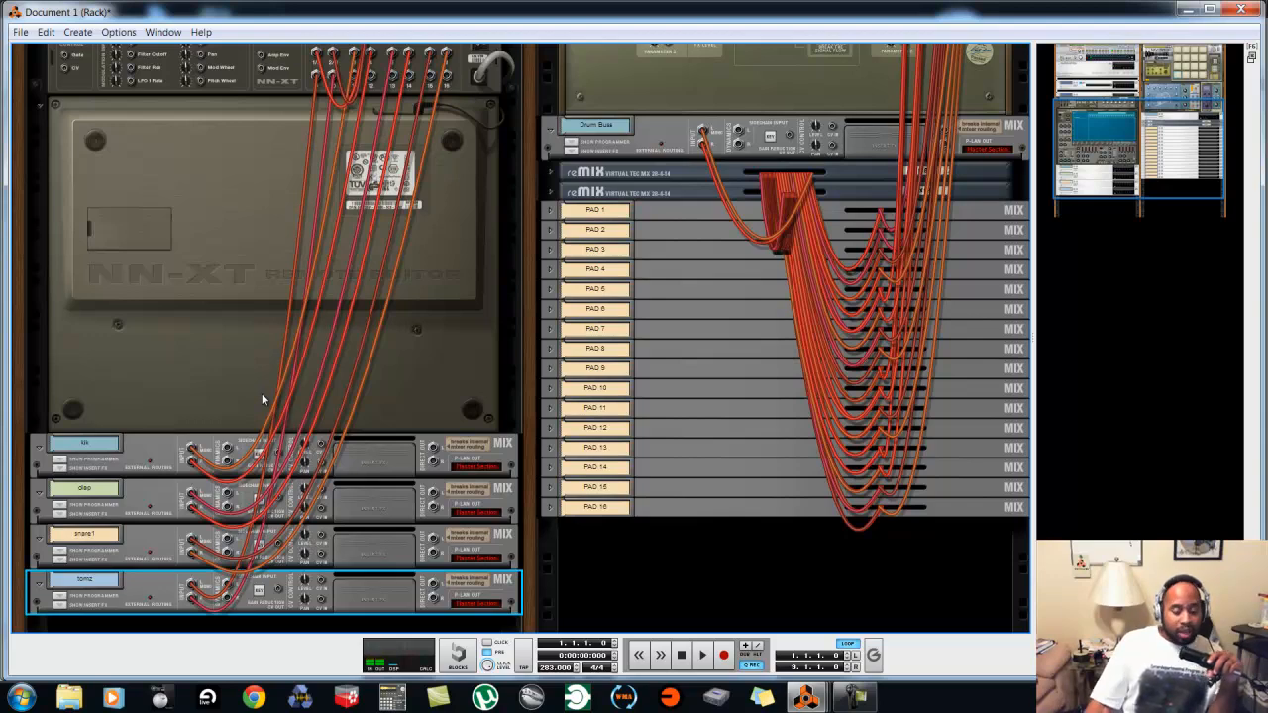
pyautogui.press('Tab')
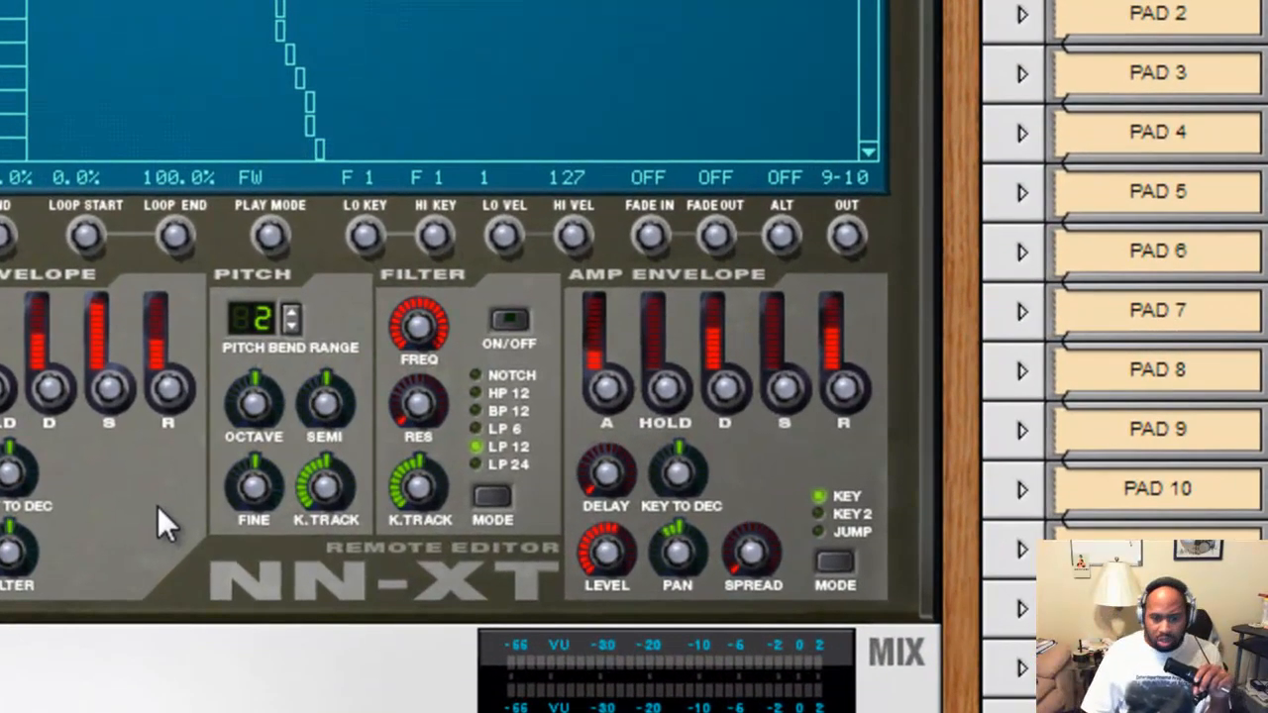
# - Adjust the amp envelope level of the second GRCHMITOM zone in the NN-XT to about -2.4 dB
pyautogui.moveTo(607, 570)
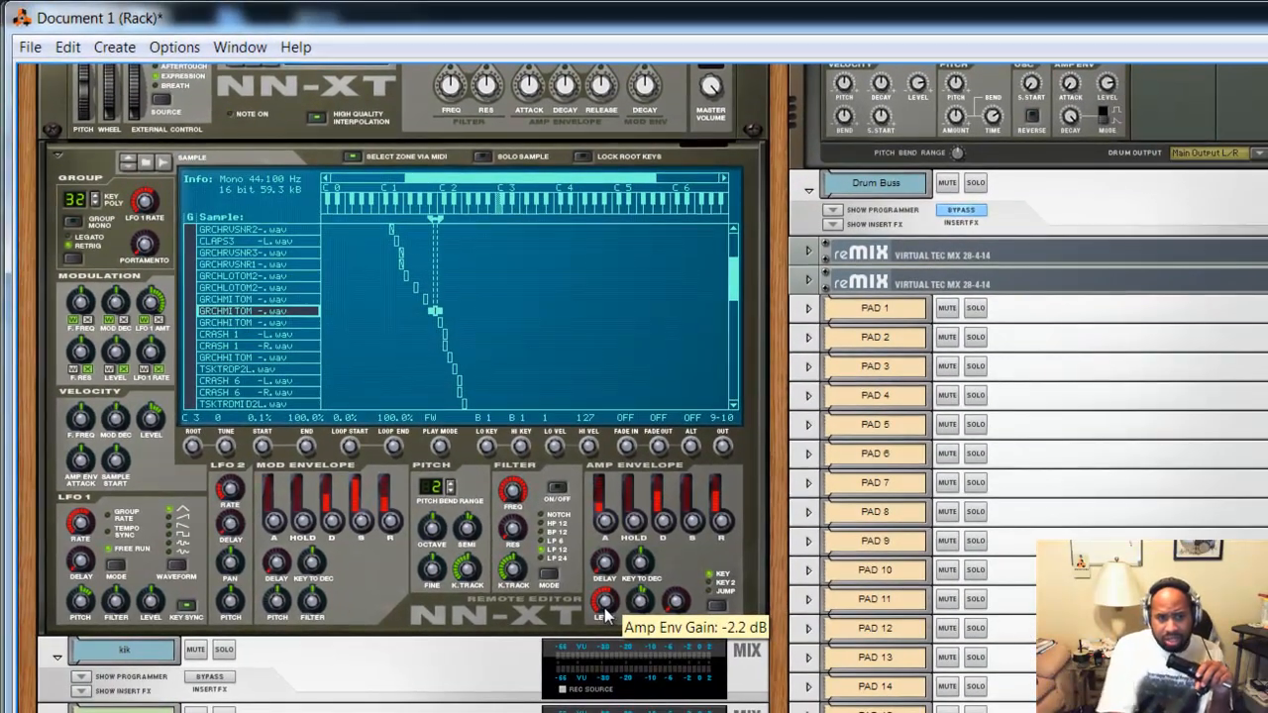
pyautogui.moveTo(607, 615); pyautogui.dragTo(613, 619)
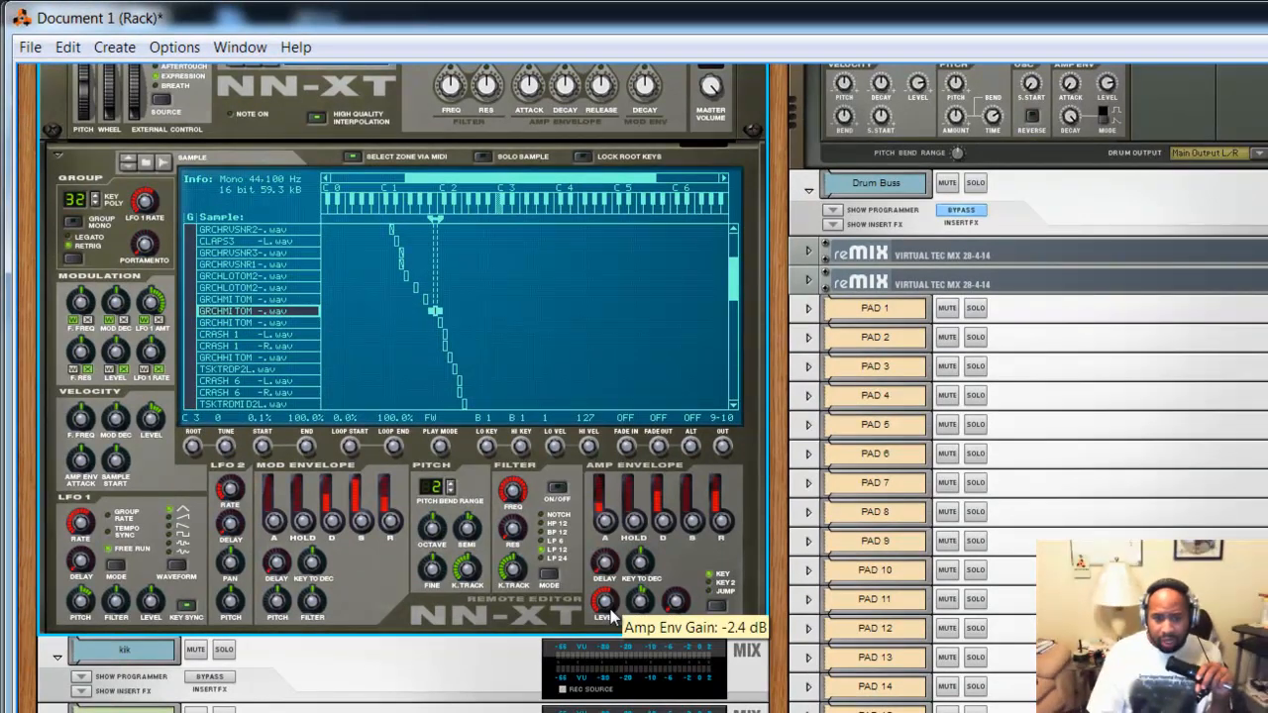
pyautogui.moveTo(614, 618); pyautogui.dragTo(613, 617)
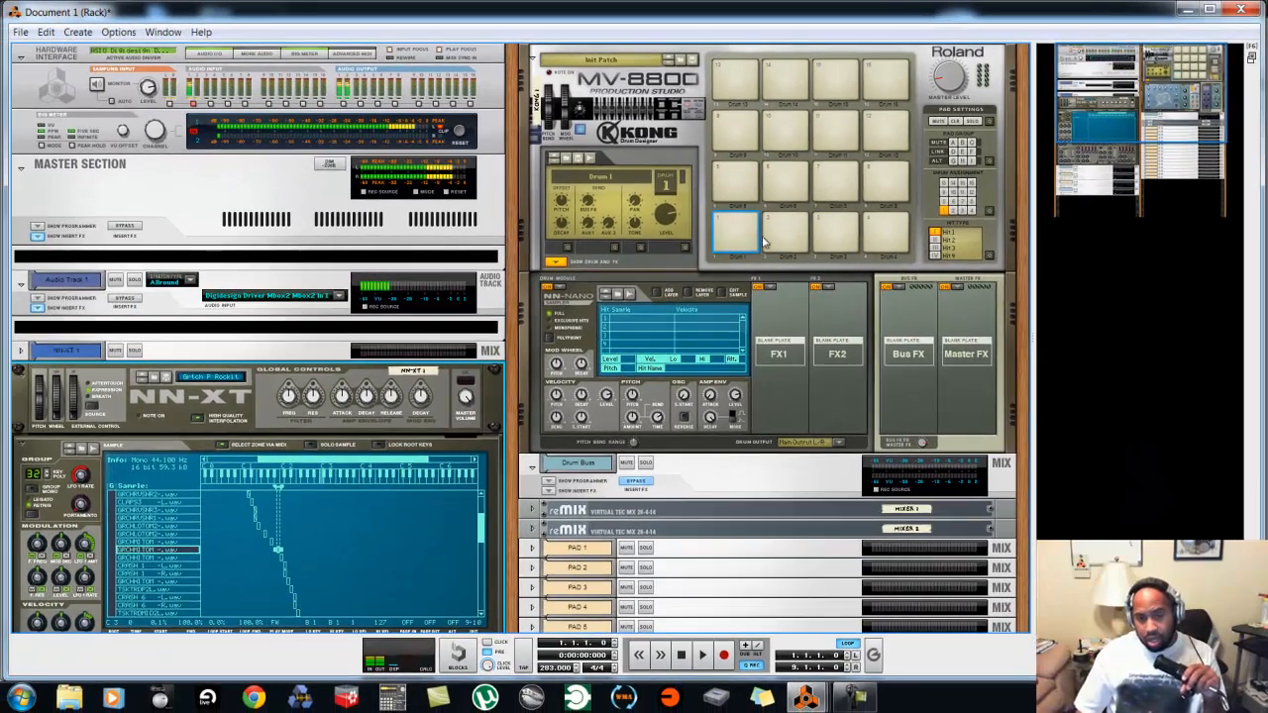
# - Compare the Kong's Drum Buss, reMIX mixers and PAD 1-16 channels with the NN-XT and its separate mix channels in the rack
pyautogui.scroll(-4, 691, 443)
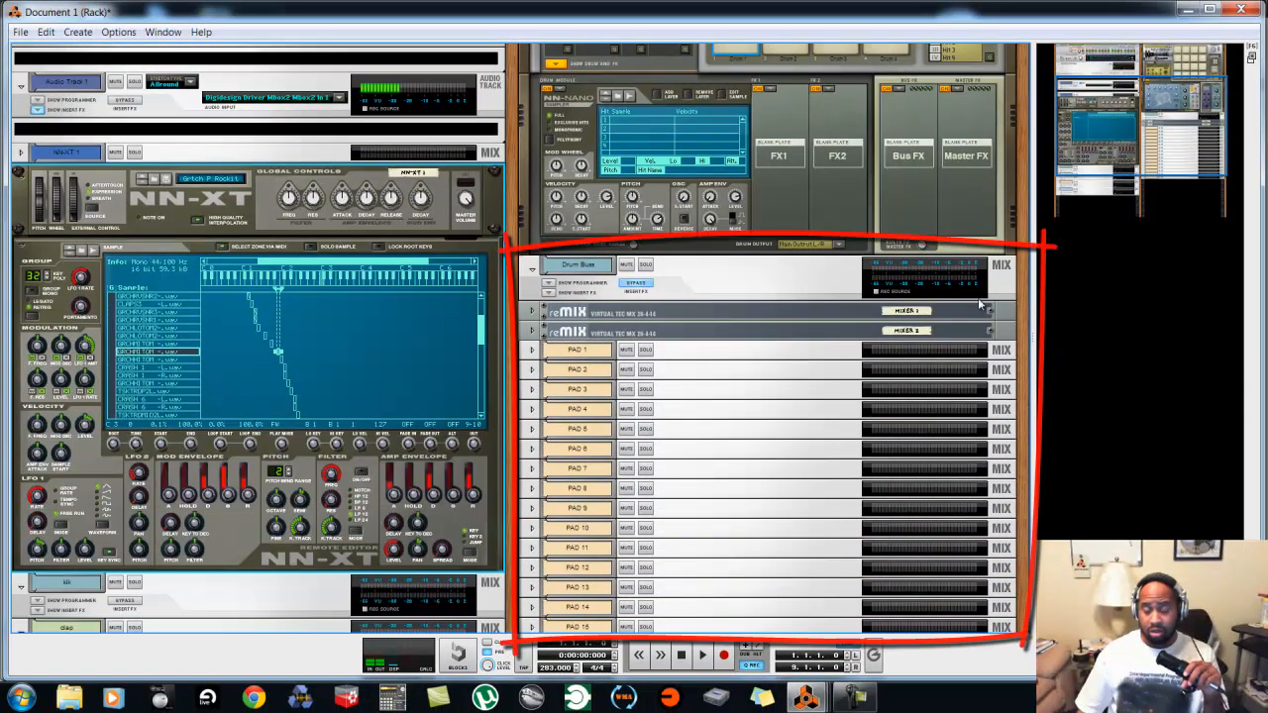
pyautogui.moveTo(1154, 149); pyautogui.dragTo(1177, 124)
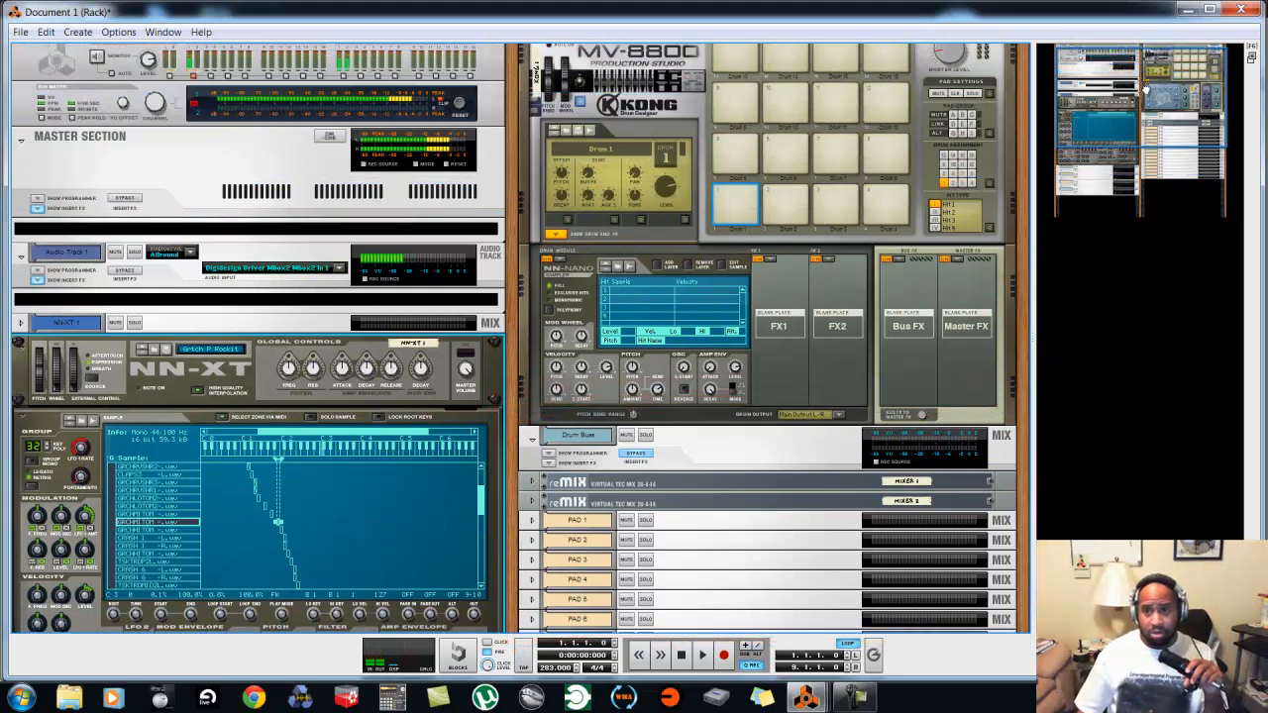
pyautogui.scroll(1, 892, 84)
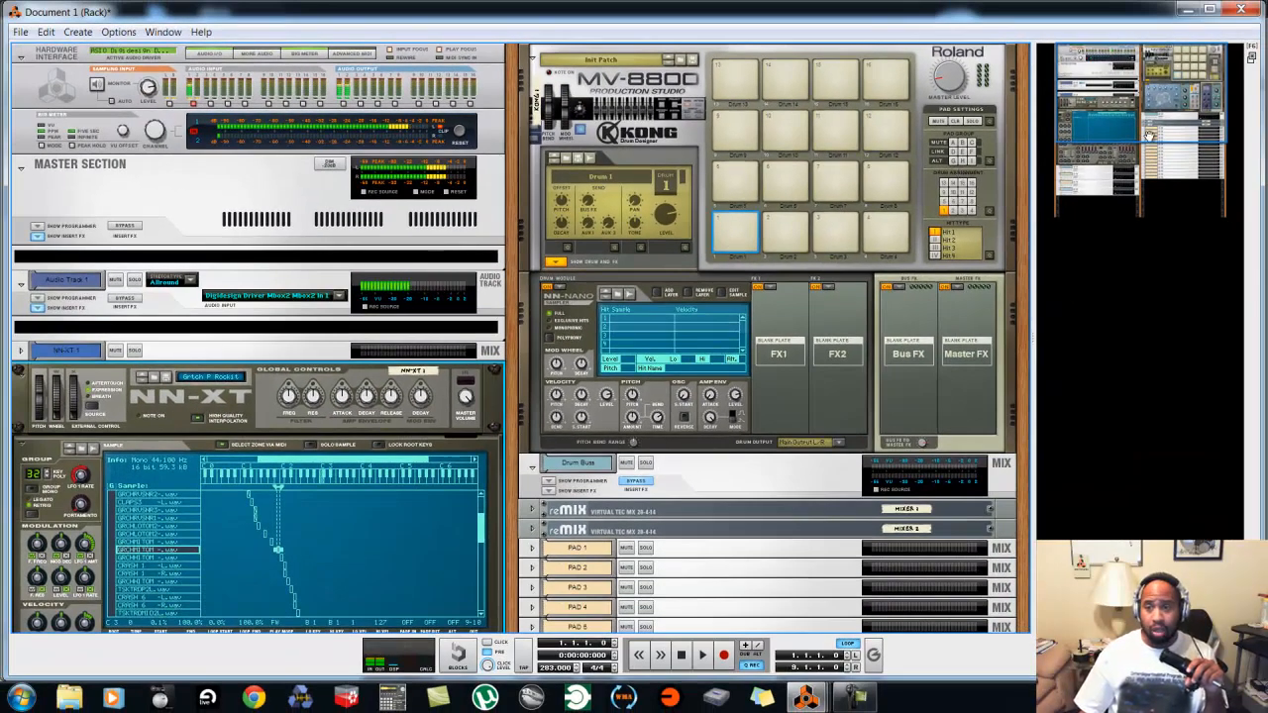
pyautogui.moveTo(1155, 111); pyautogui.dragTo(1174, 157)
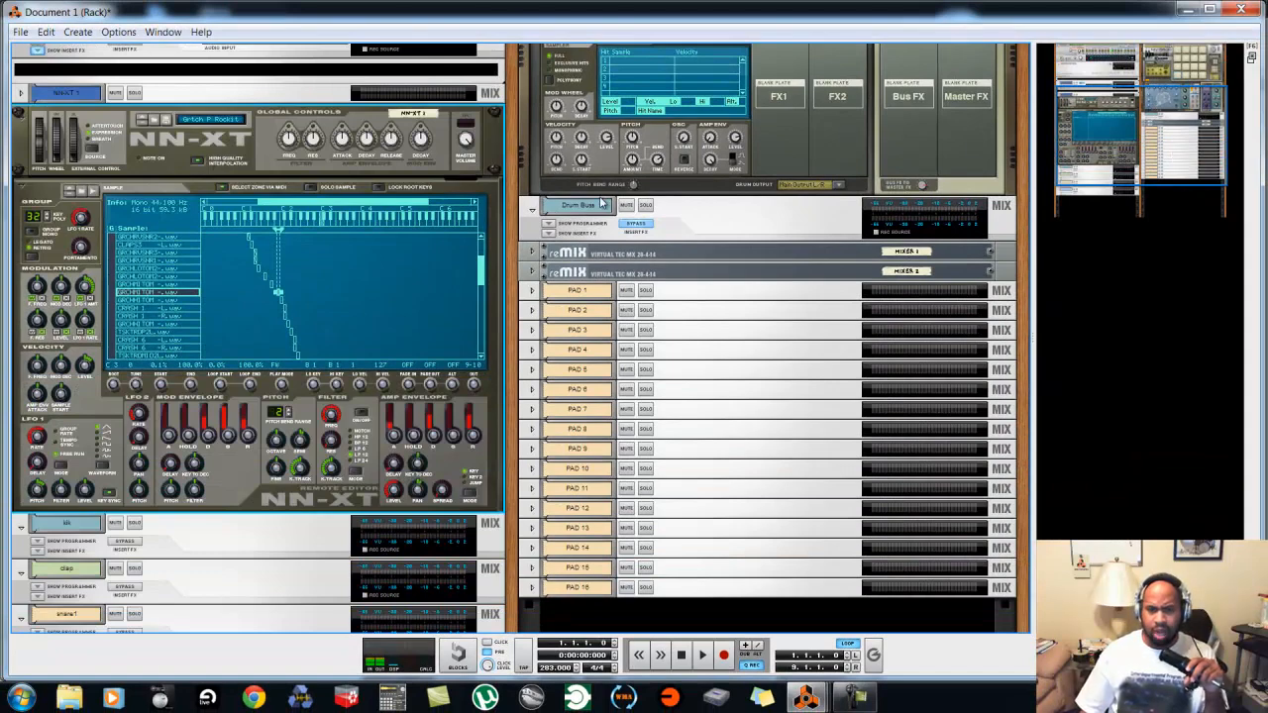
pyautogui.moveTo(1194, 148)
pyautogui.mouseDown()
pyautogui.moveTo(1192, 111)
pyautogui.moveTo(1192, 161)
pyautogui.mouseUp()
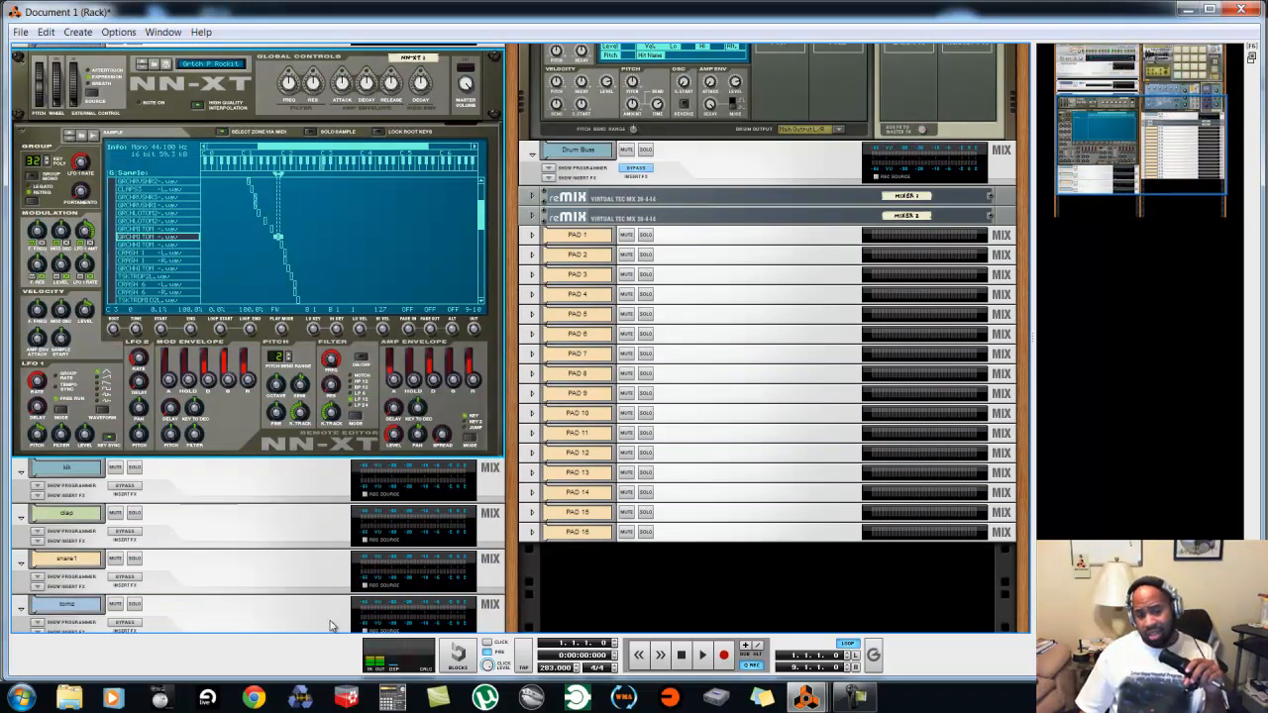
pyautogui.moveTo(1105, 143)
pyautogui.mouseDown()
pyautogui.moveTo(1115, 158)
pyautogui.moveTo(1111, 132)
pyautogui.mouseUp()
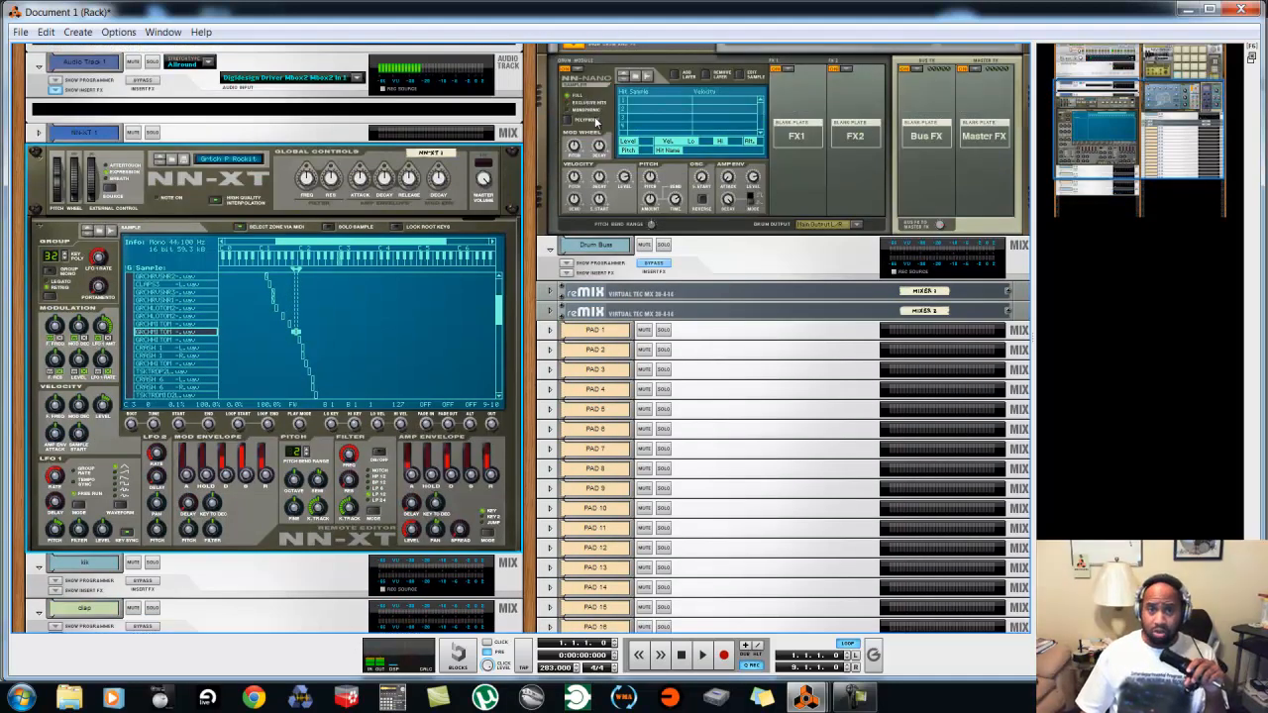